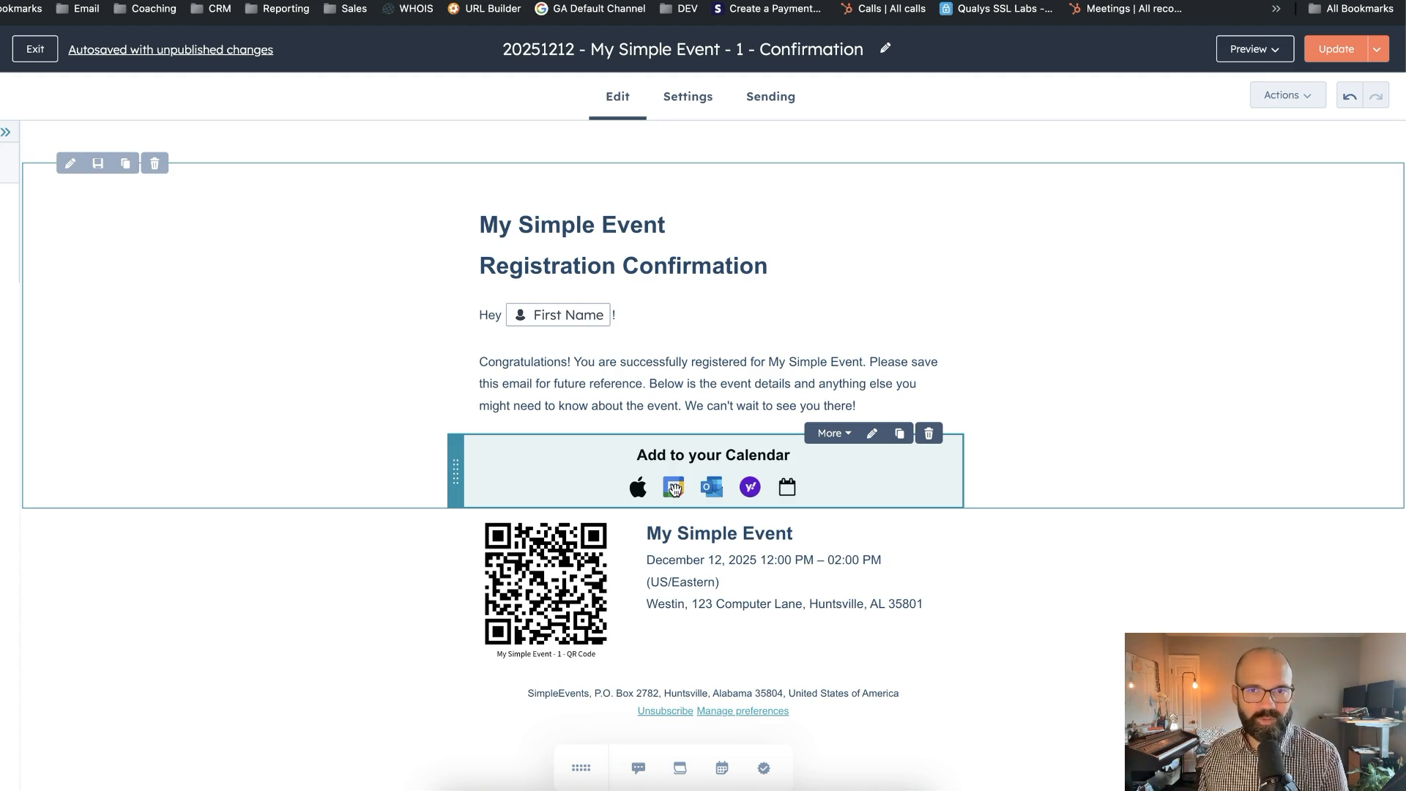
Step: Leave the current email with unpublished changes and open the 20241010 - Tom's Event - Confirmation email
click(36, 50)
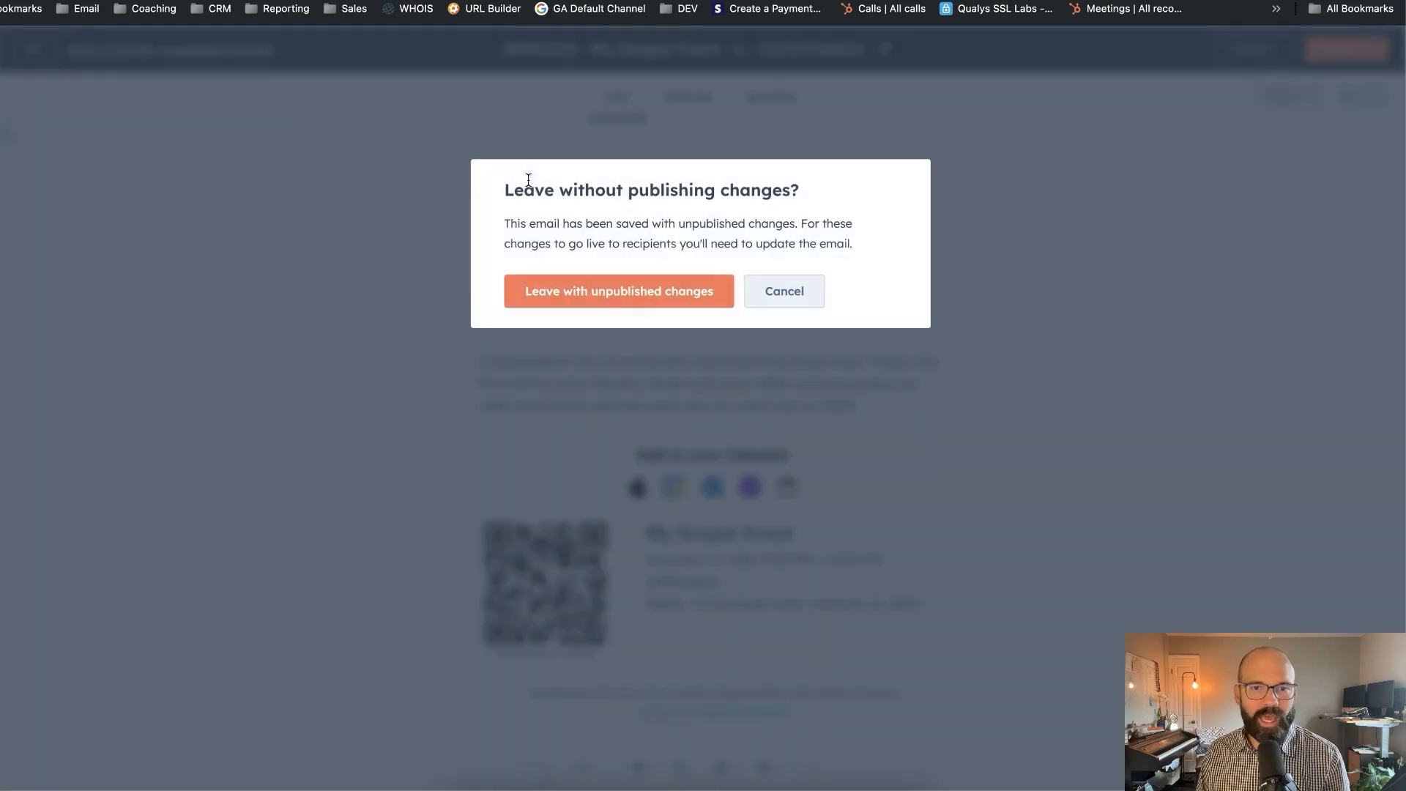
click(667, 295)
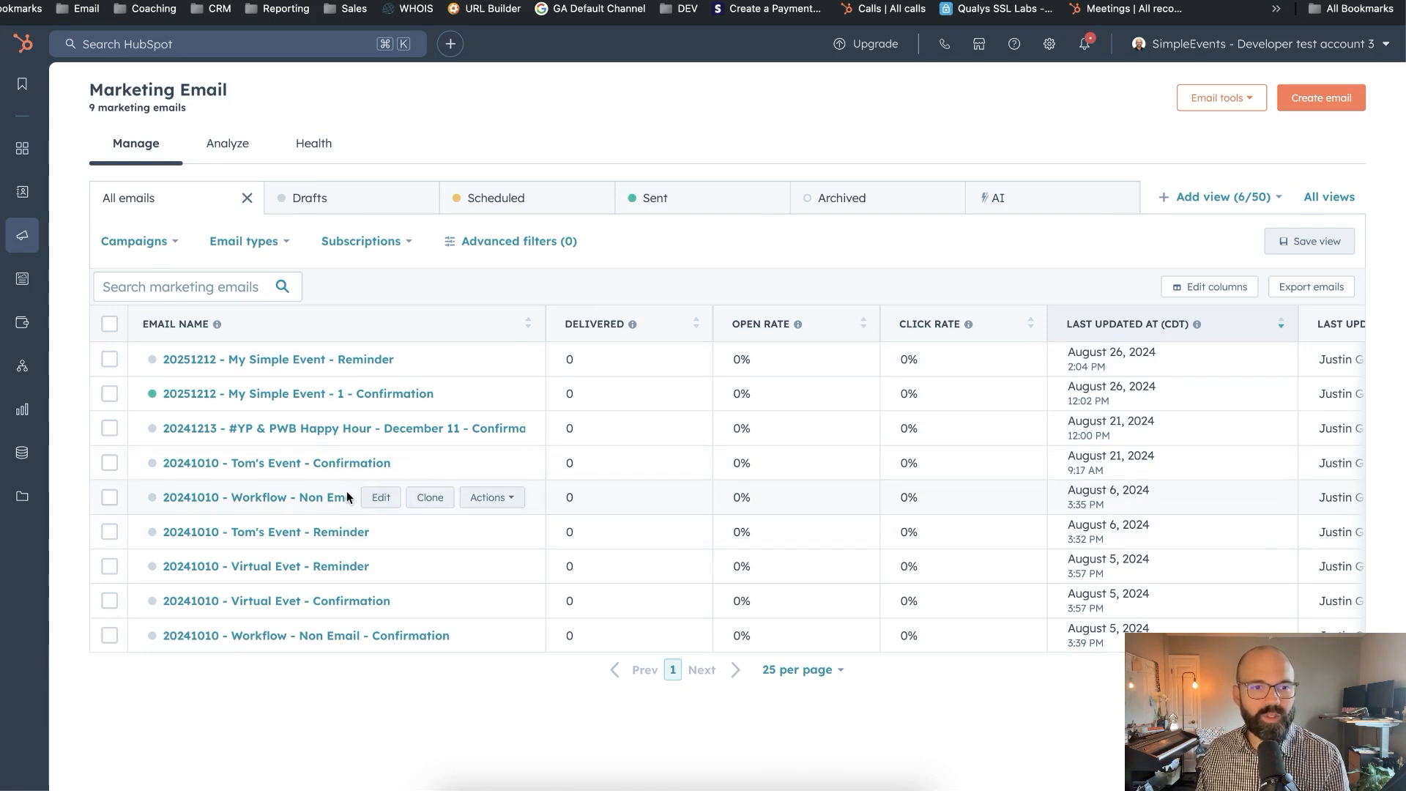
click(376, 463)
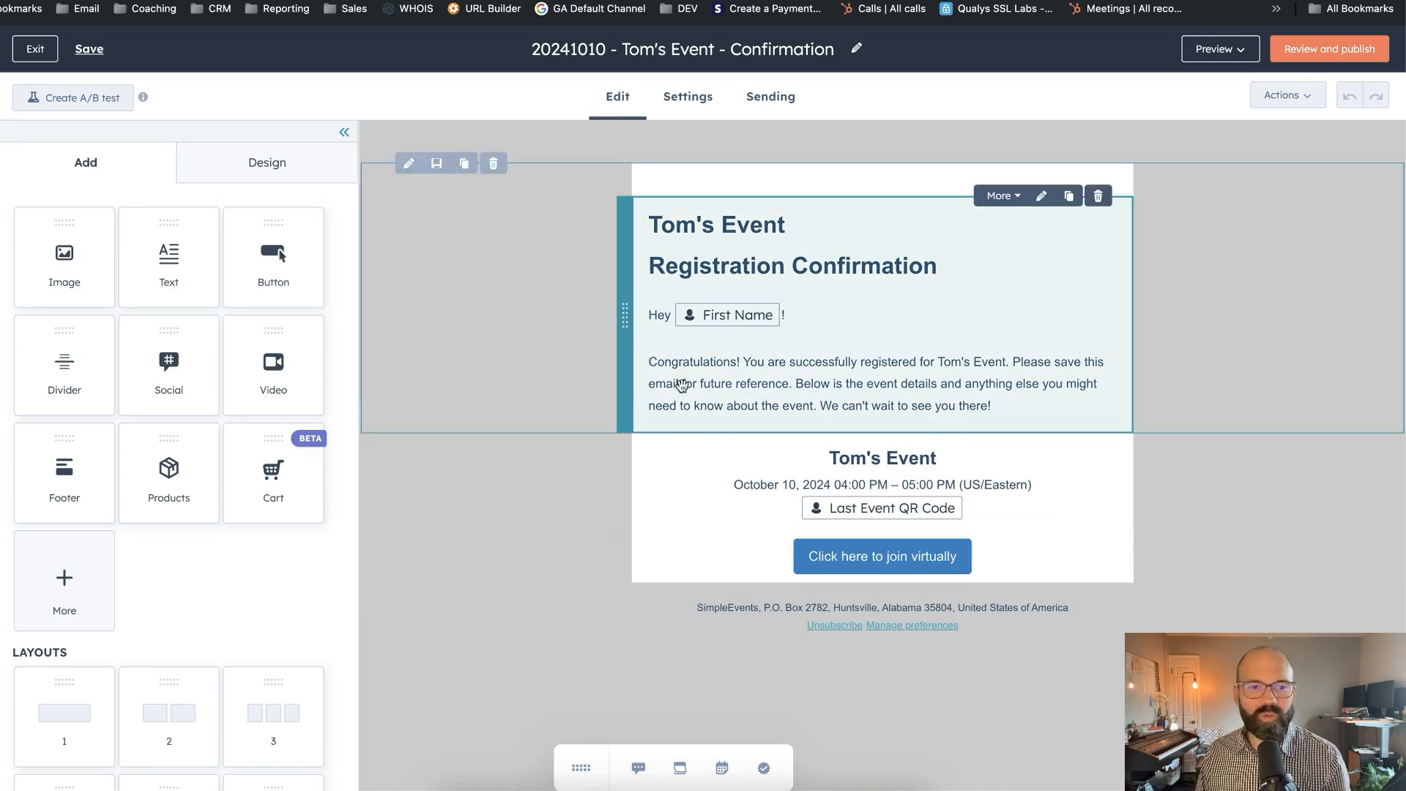
Step: Insert the custom Add to Calendar - v2 module between the congratulations text and the event details
click(65, 593)
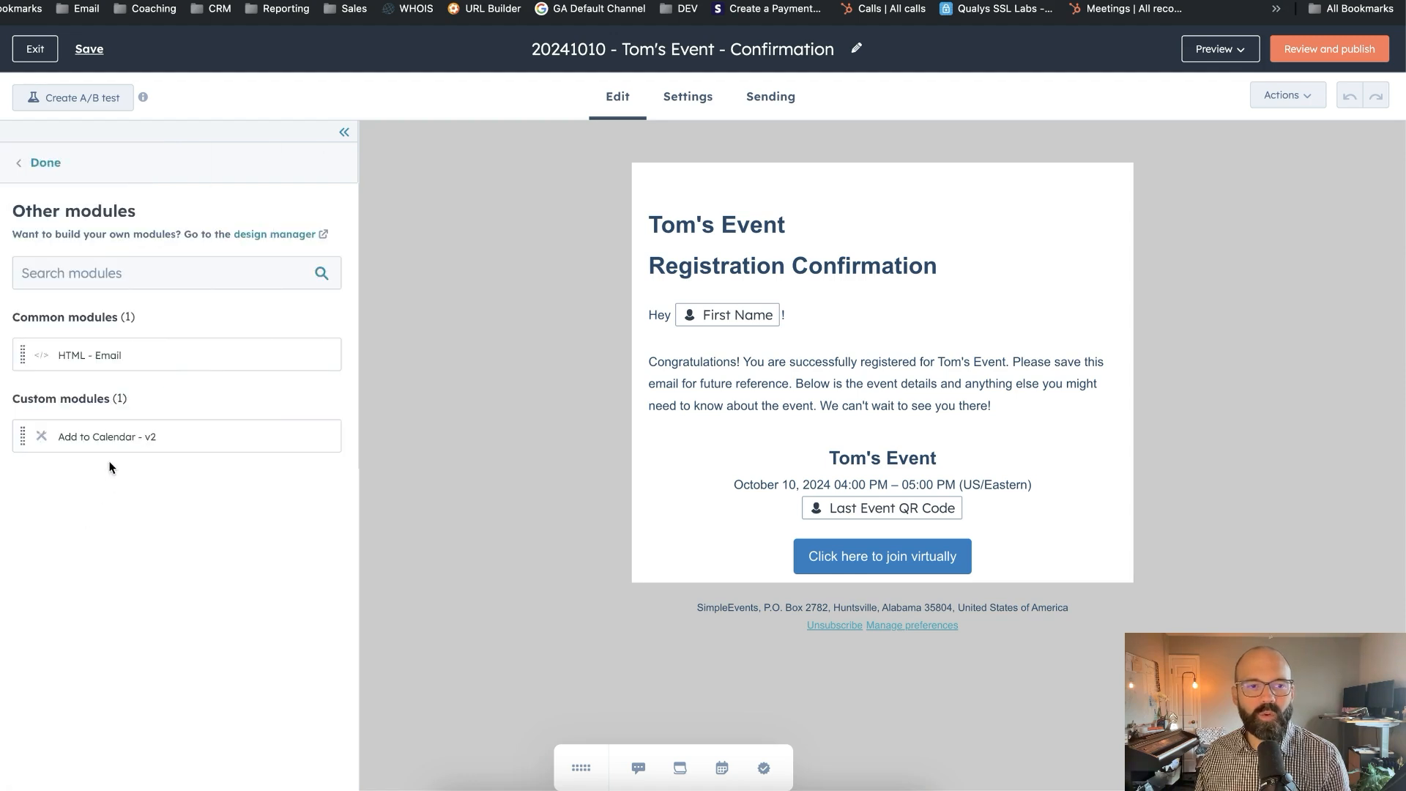
drag(126, 436, 810, 426)
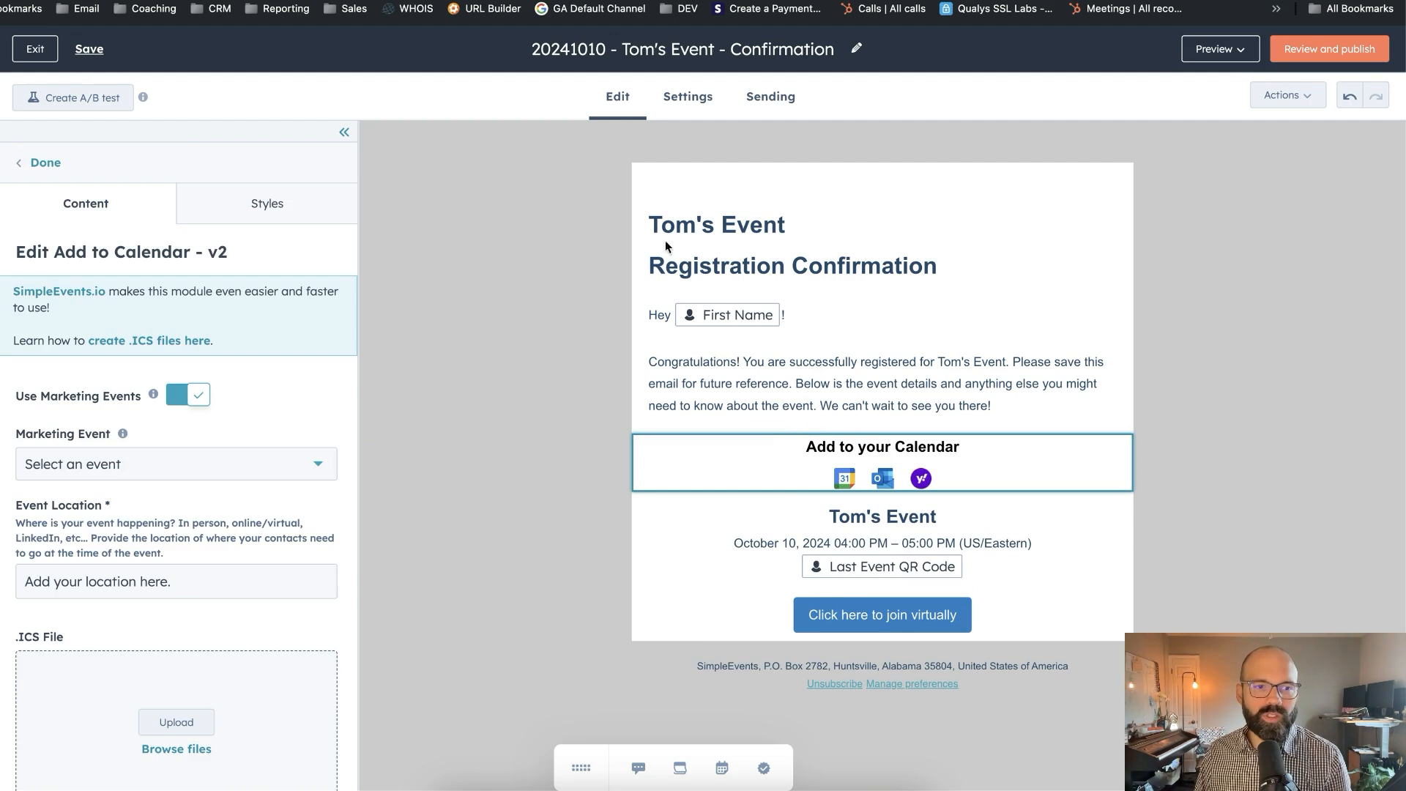
Step: Review the manual event fields with Use Marketing Events off, and turn the option back on
scroll(188, 429, down, 3)
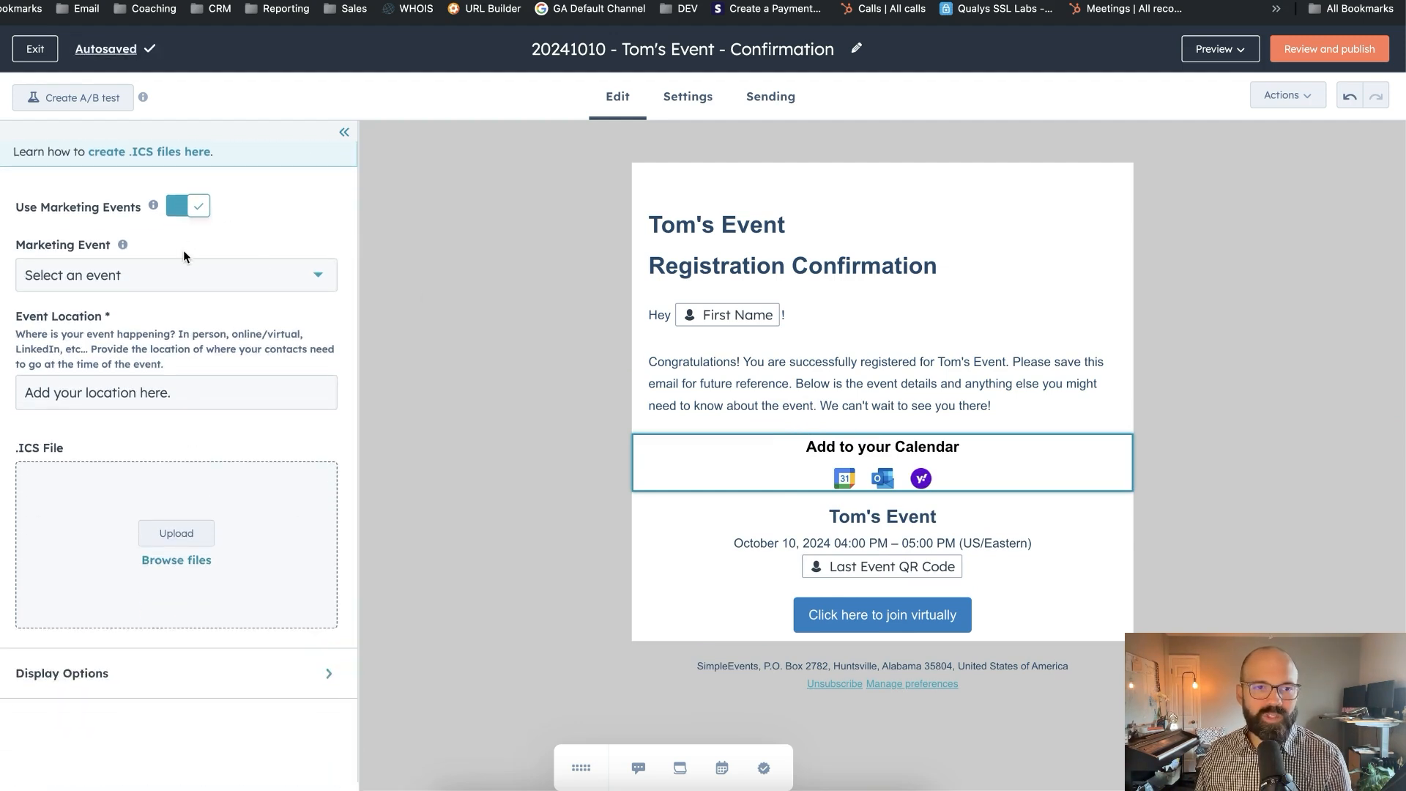
scroll(184, 255, up, 1)
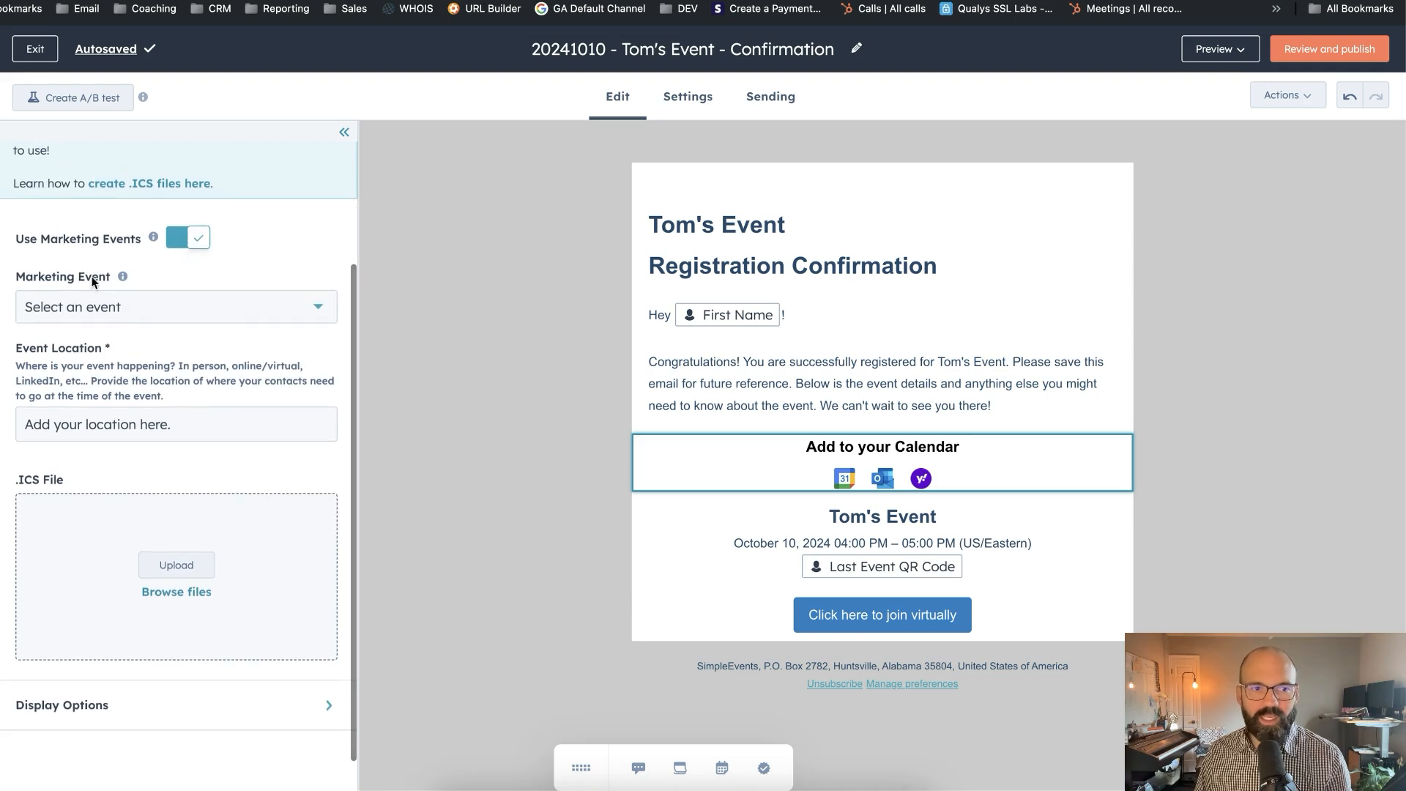
click(188, 238)
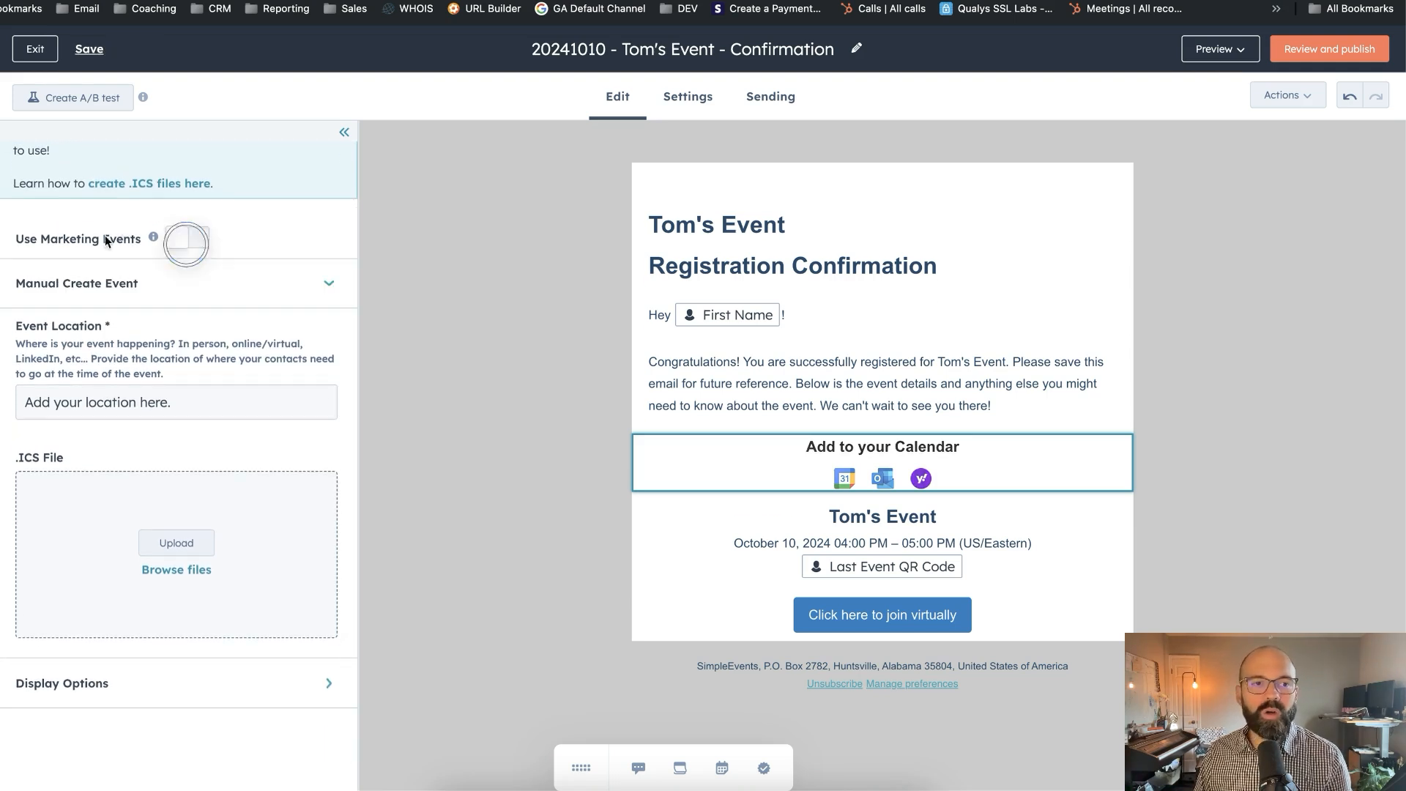
click(125, 281)
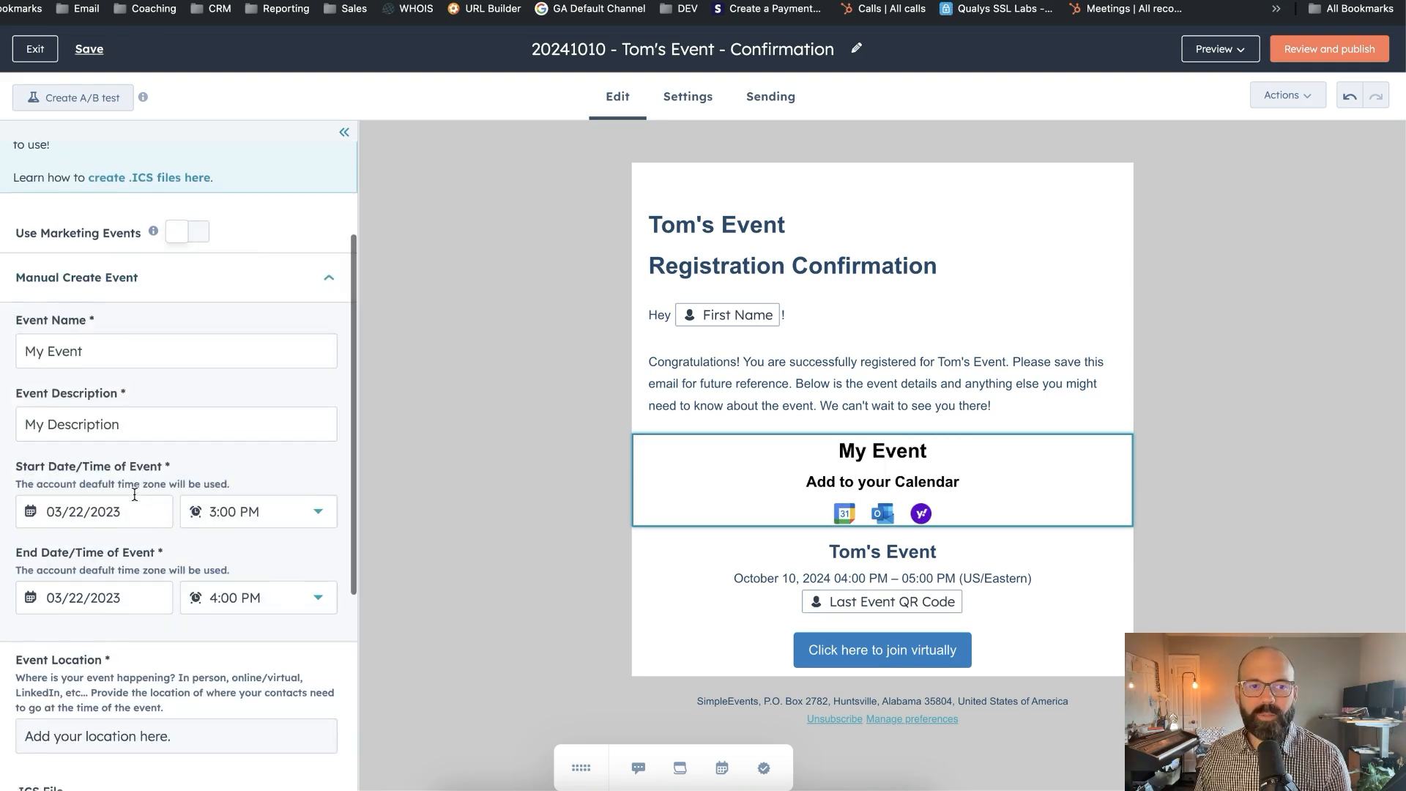
scroll(118, 344, down, 5)
scroll(134, 271, up, 7)
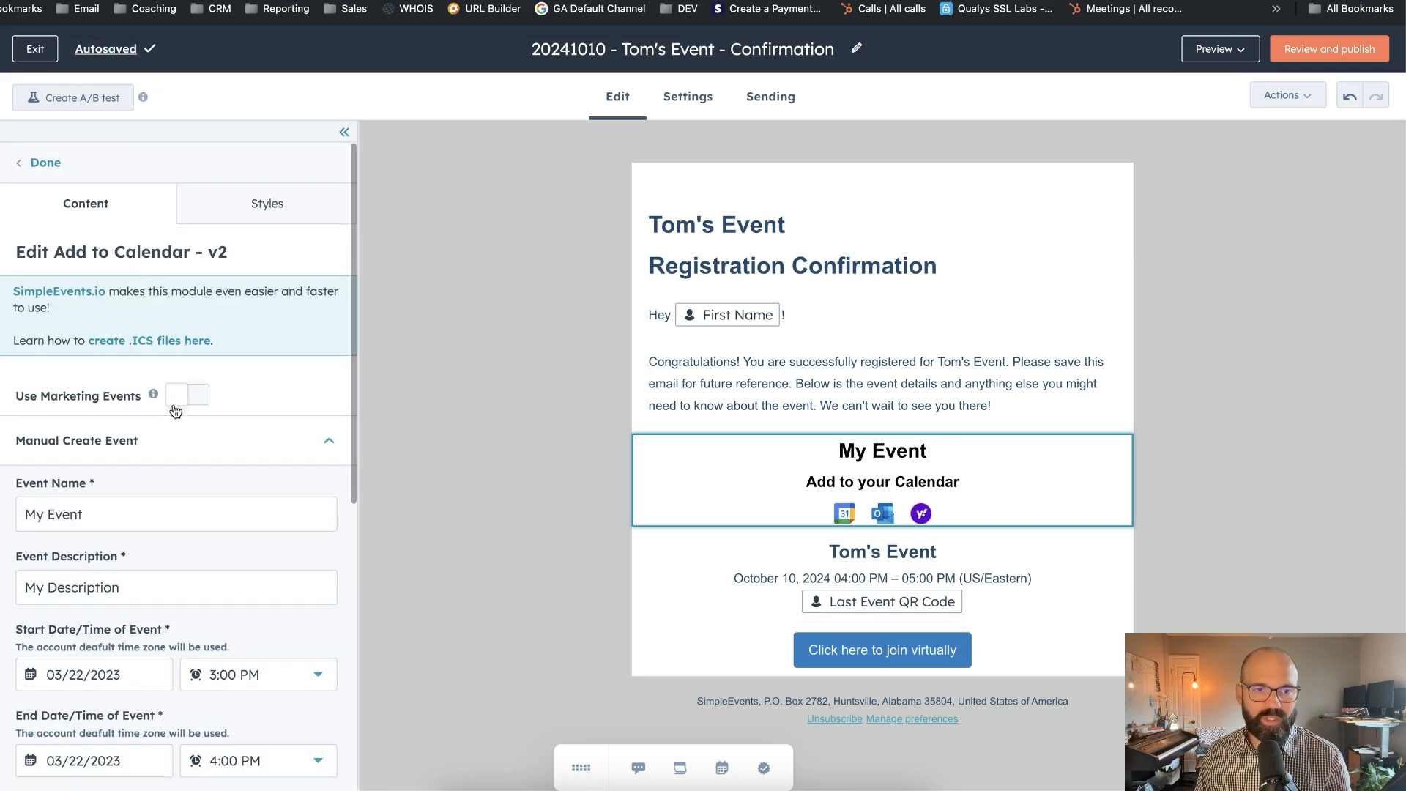
click(188, 394)
Step: Choose Tom's Event (Virtual) as the Add to Calendar module's marketing event
click(182, 471)
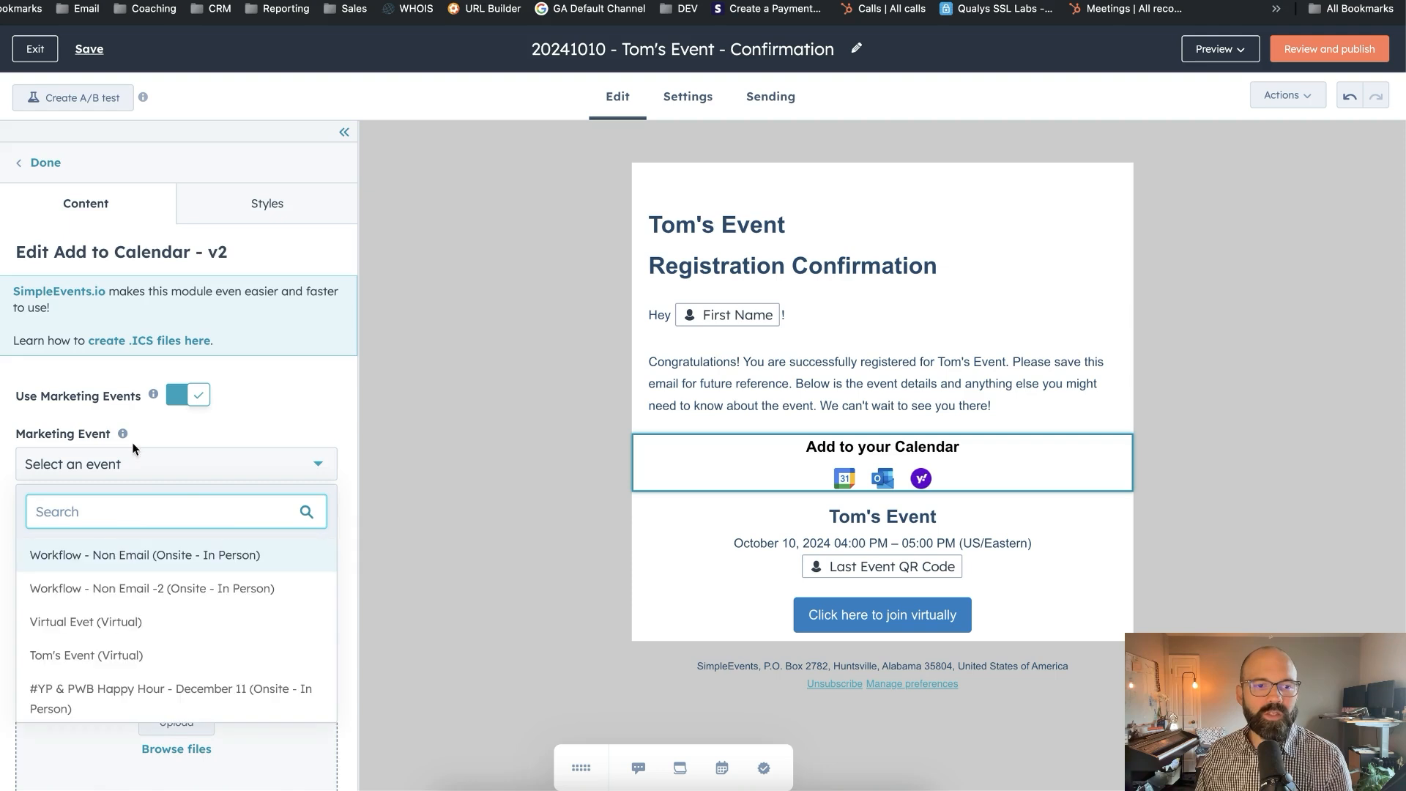
scroll(129, 486, down, 3)
click(142, 459)
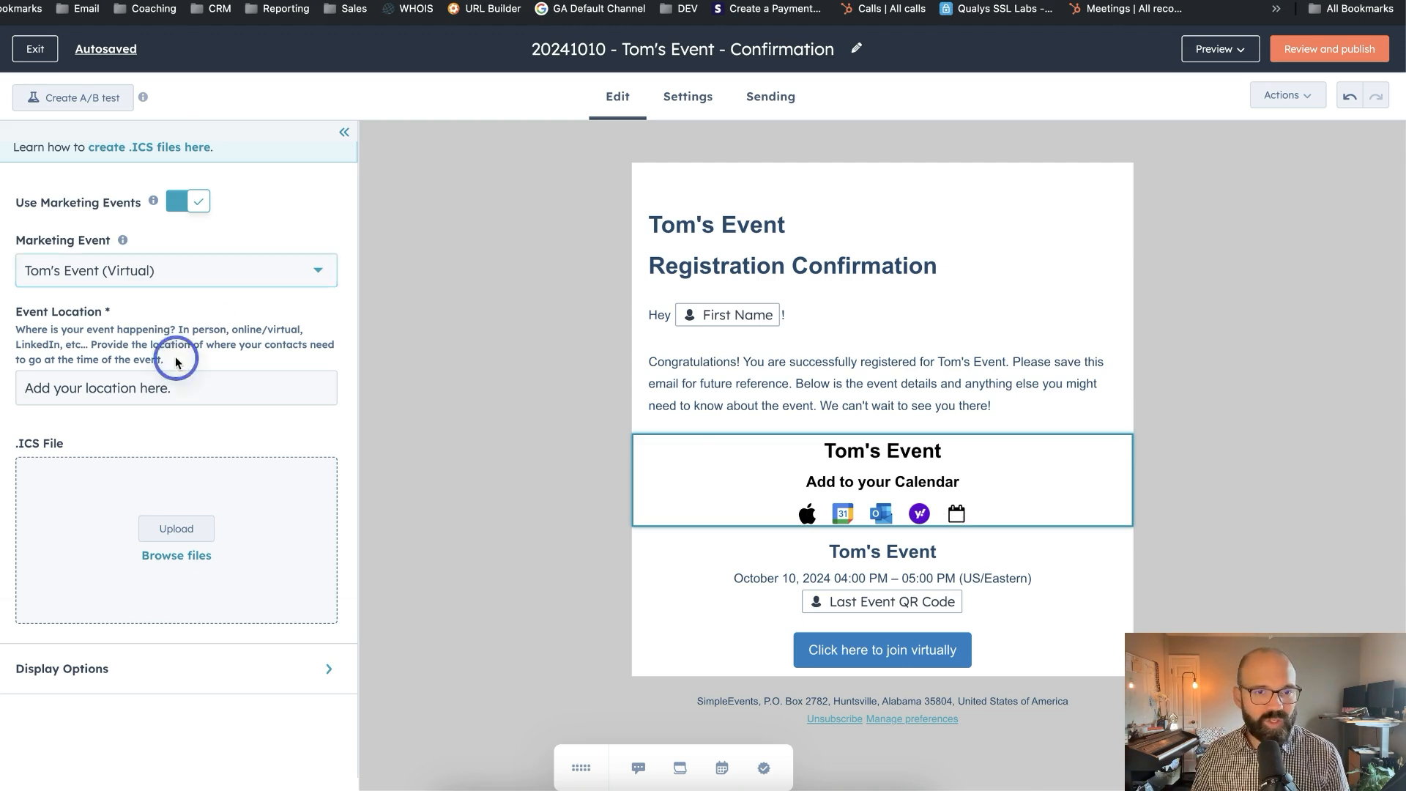
drag(170, 358, 50, 323)
click(50, 323)
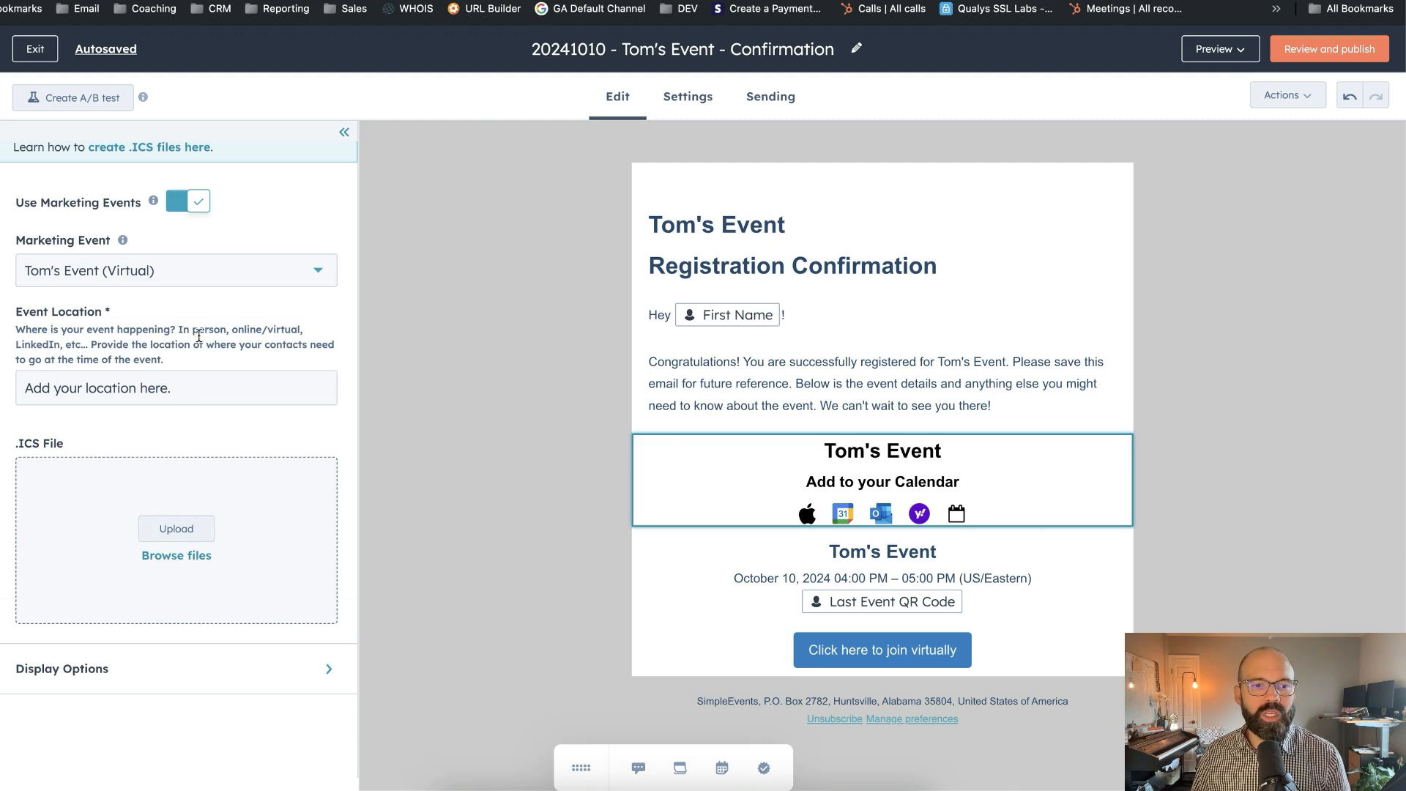
Step: Hide the event name in the calendar module's display options and keep the sub-heading displayed
click(315, 673)
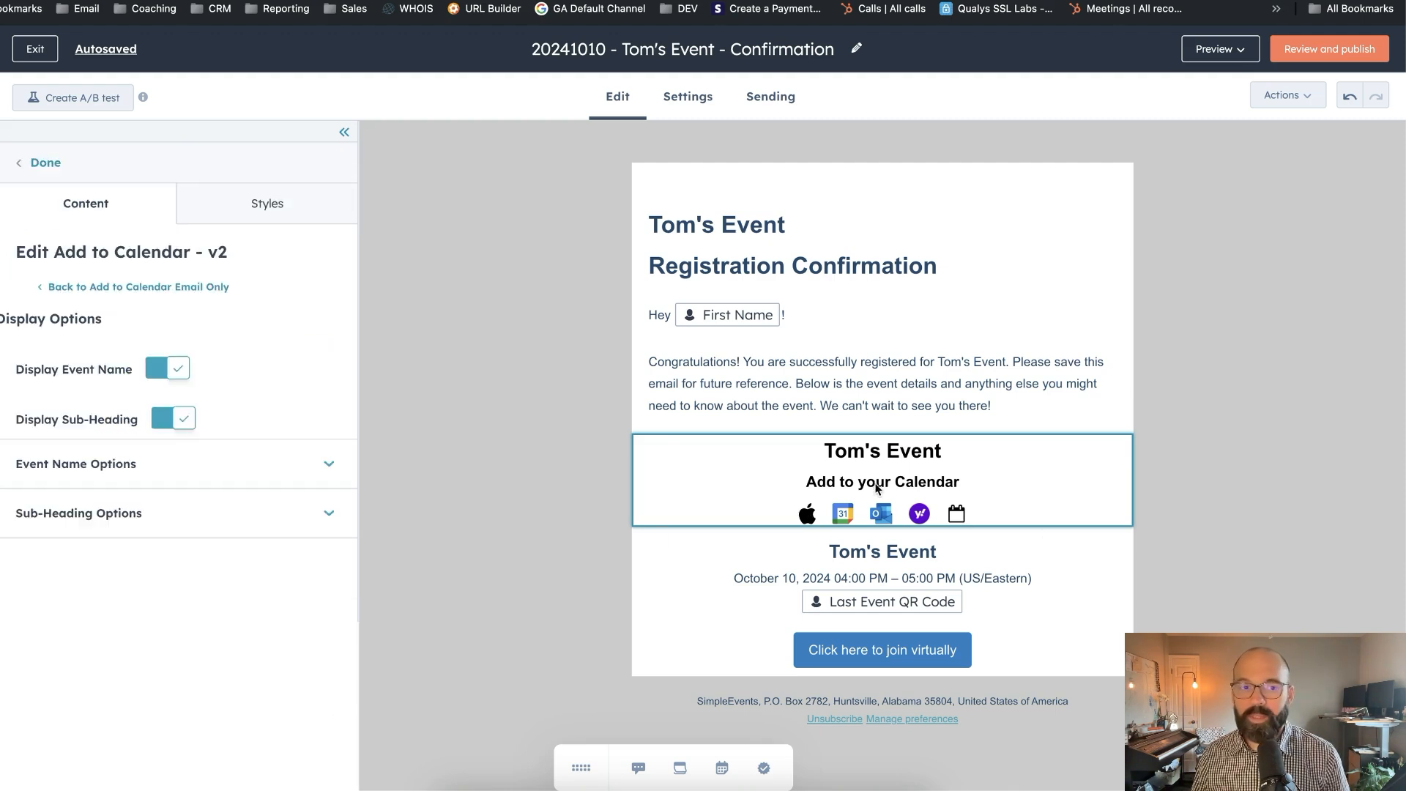
click(171, 372)
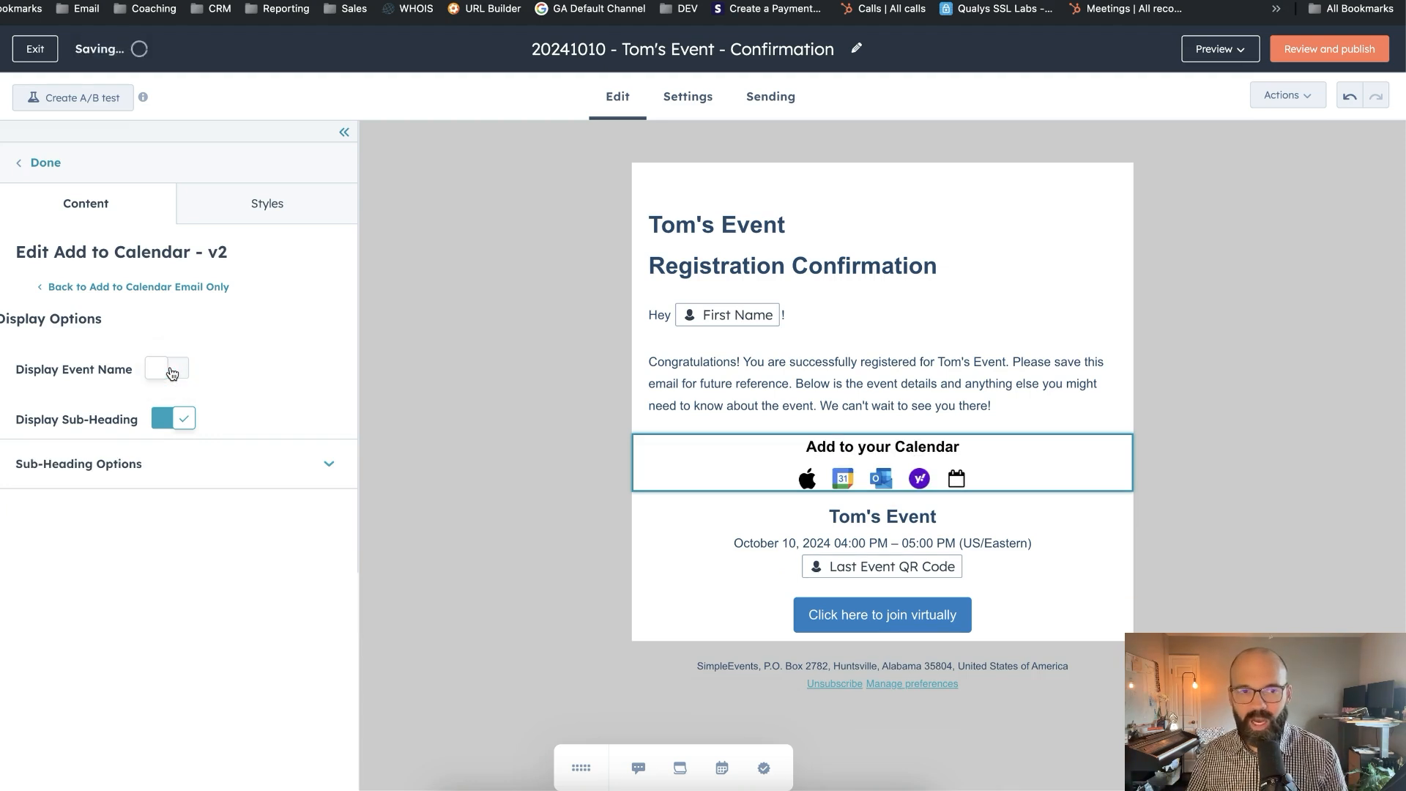
click(174, 428)
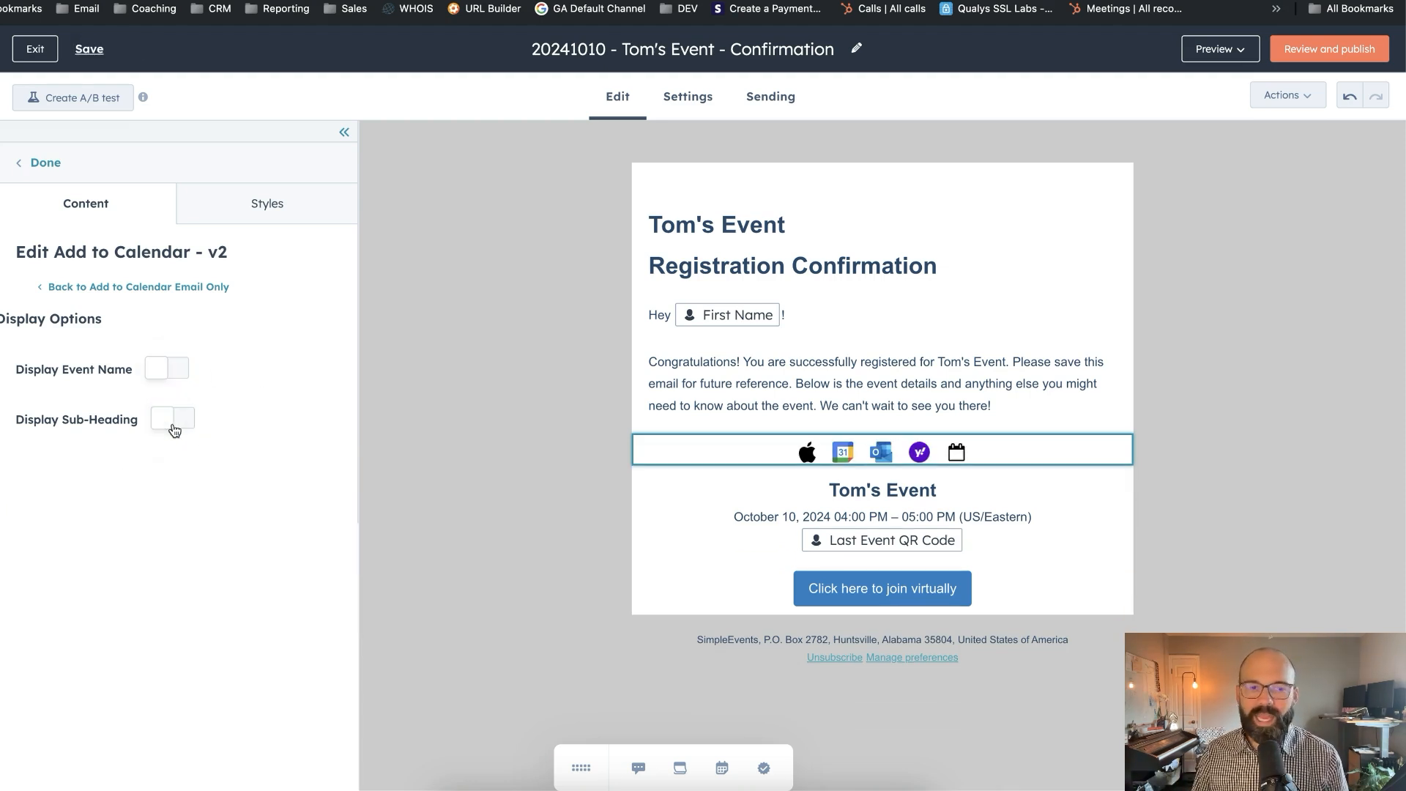
click(175, 430)
Step: Split the event details section into two columns
click(658, 460)
drag(627, 467, 1121, 520)
drag(886, 467, 872, 414)
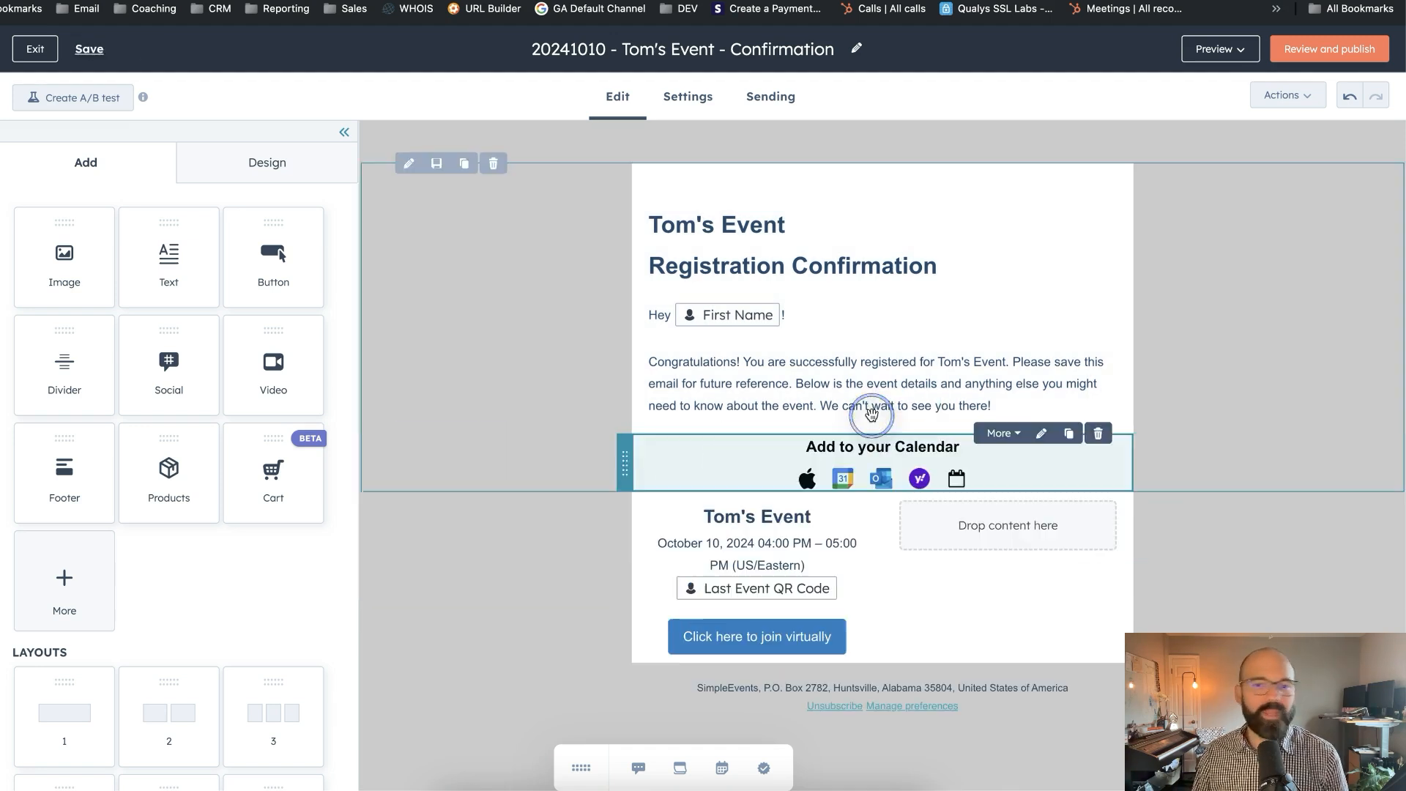
Step: Enable padding on the Add to Calendar module and set it to 30 px on all sides
click(955, 480)
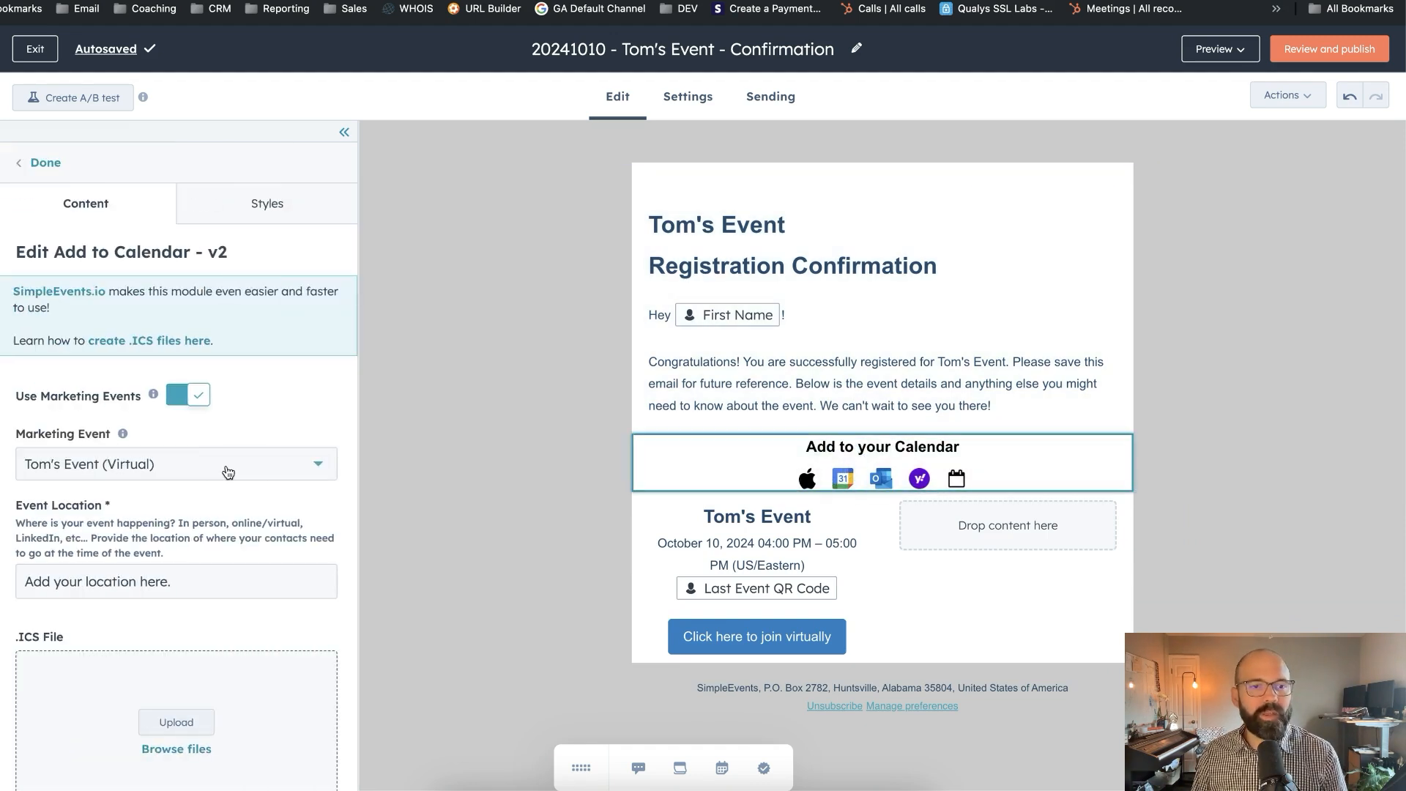
click(267, 202)
click(95, 304)
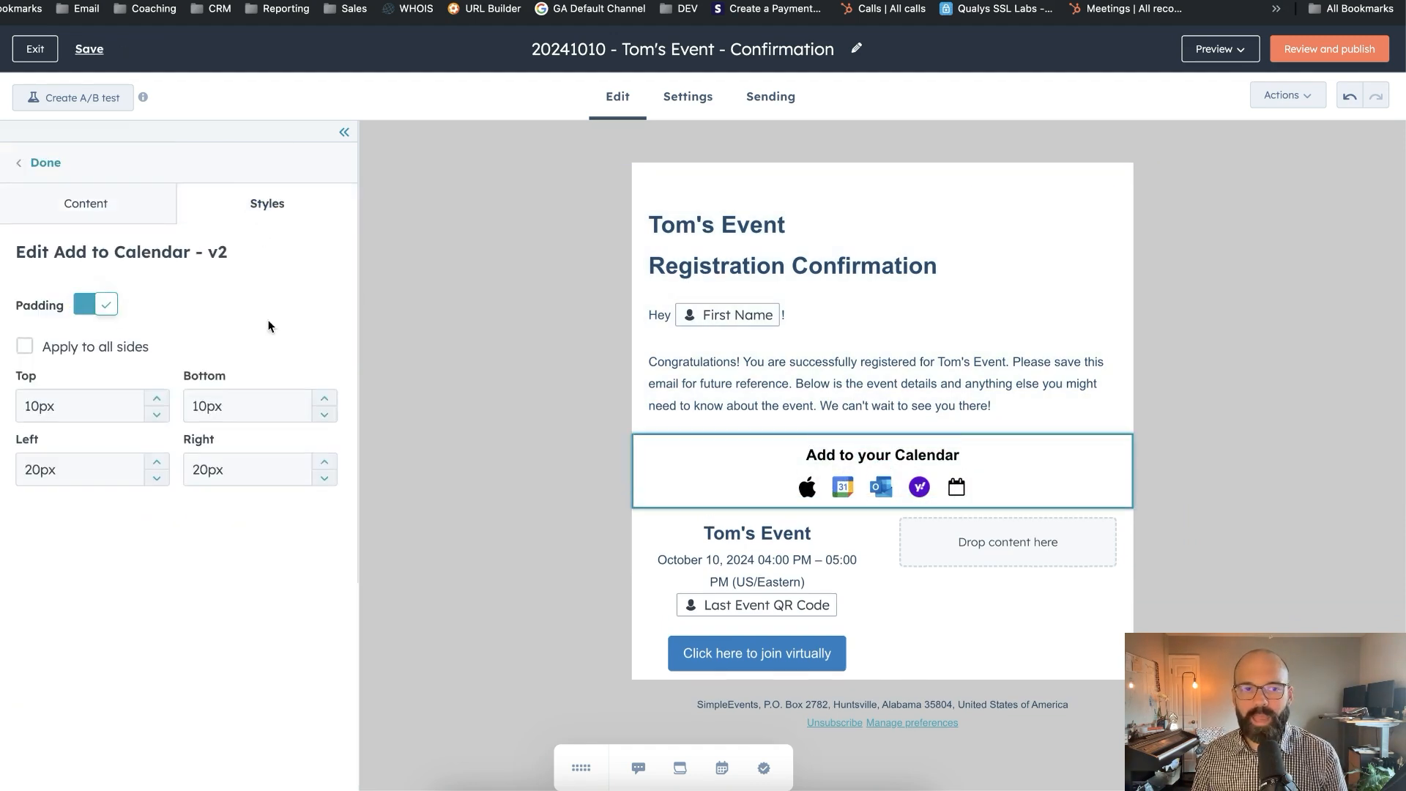
click(110, 403)
click(47, 350)
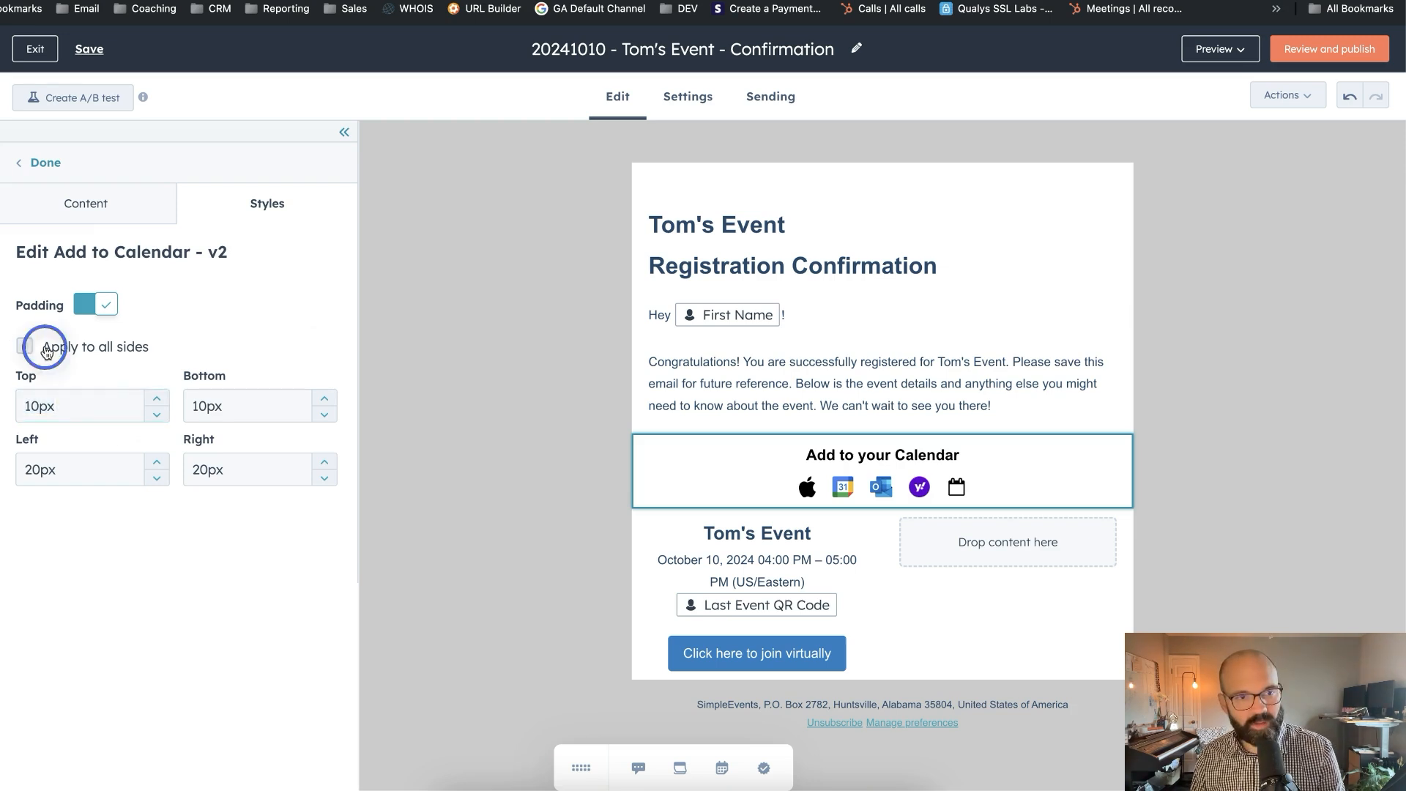
click(76, 402)
text(30)
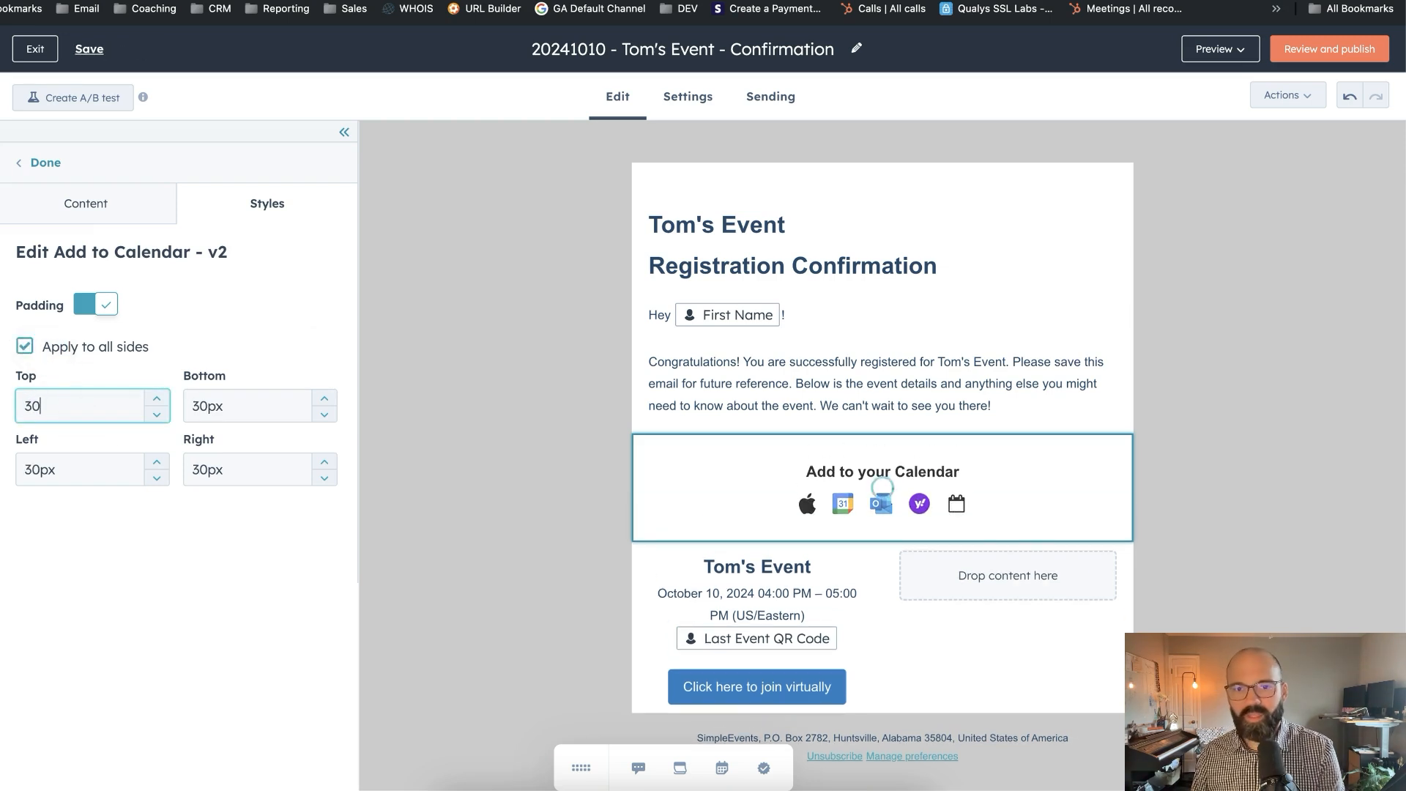
click(260, 143)
Step: Remove the empty second column from the event details section
click(511, 334)
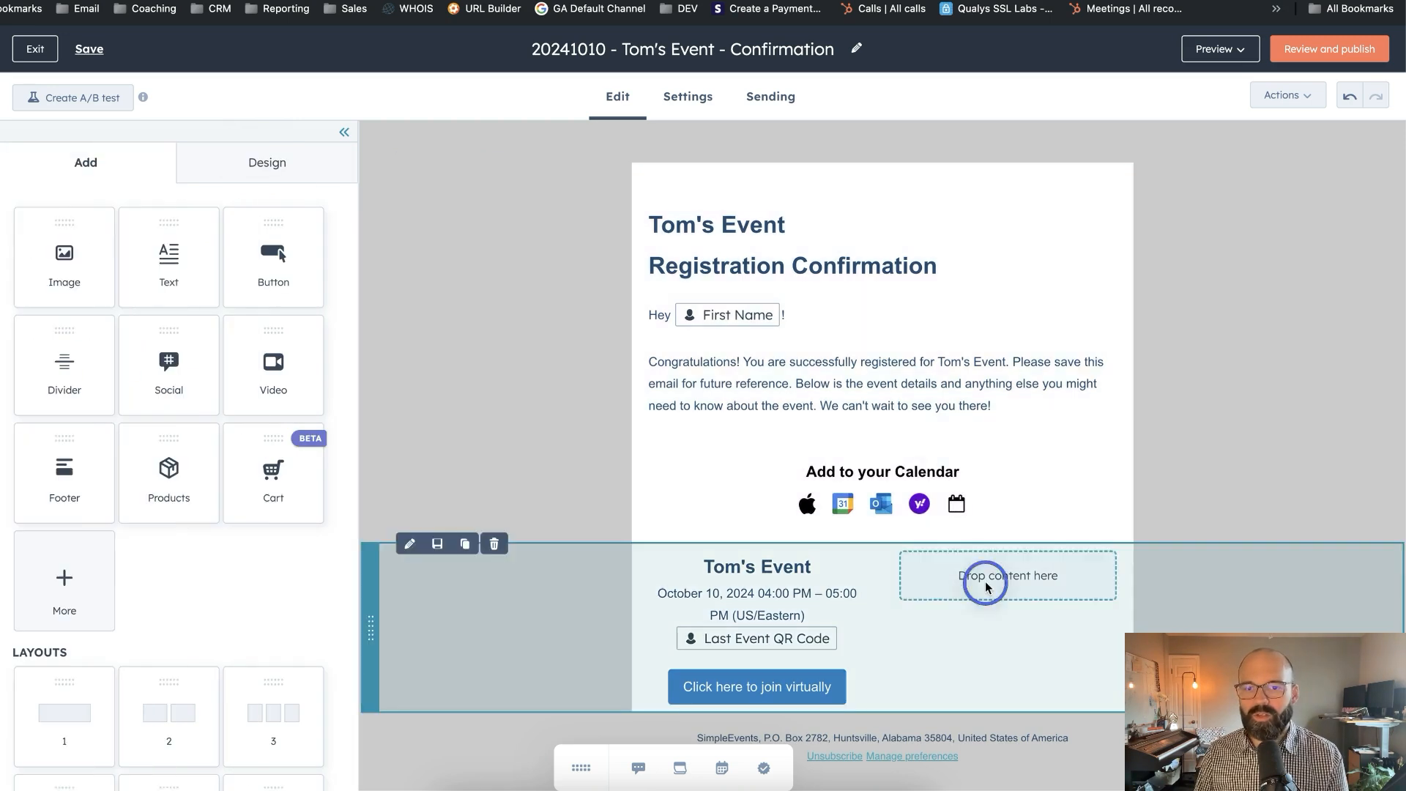
click(985, 585)
click(1144, 636)
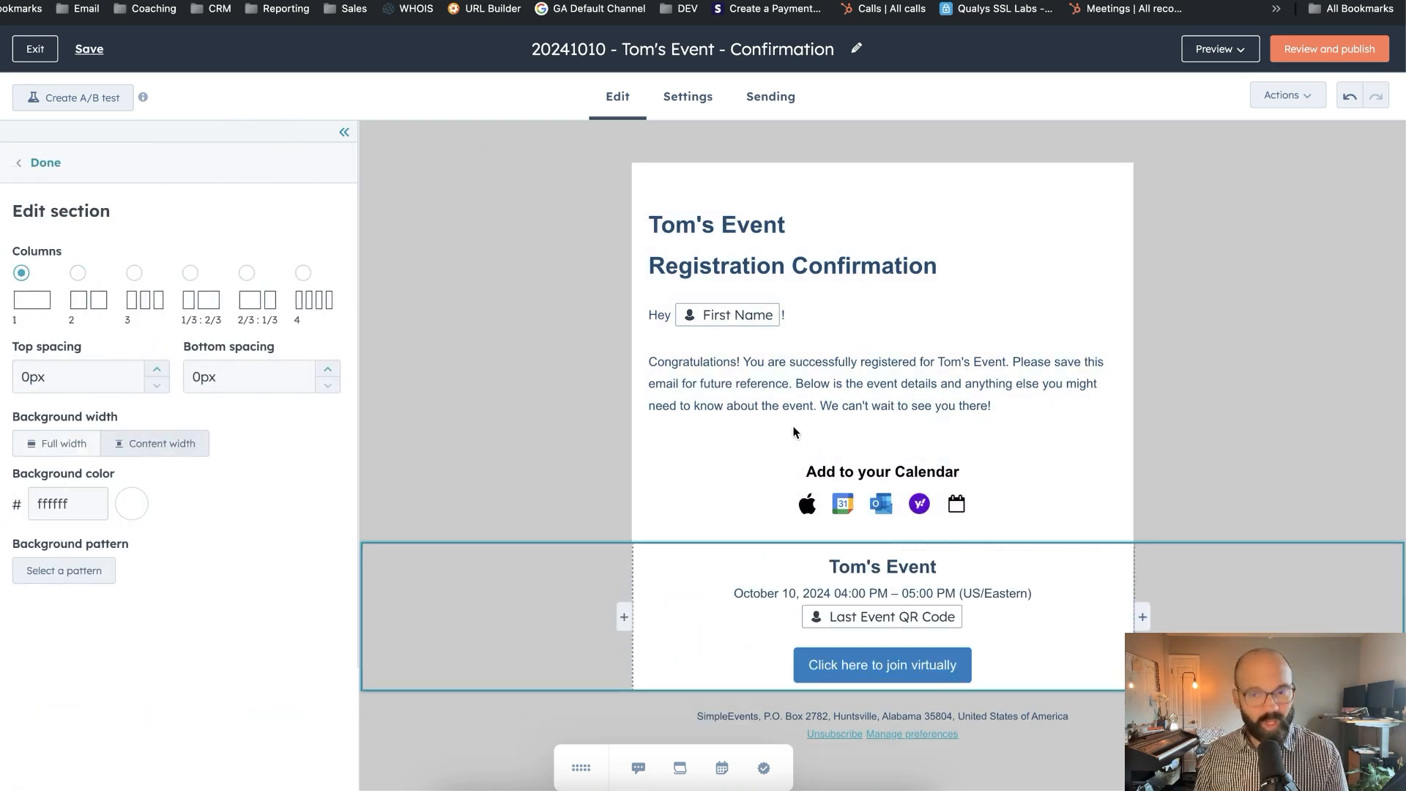
Step: Set the Add to Calendar module's top padding to 10 px
click(771, 451)
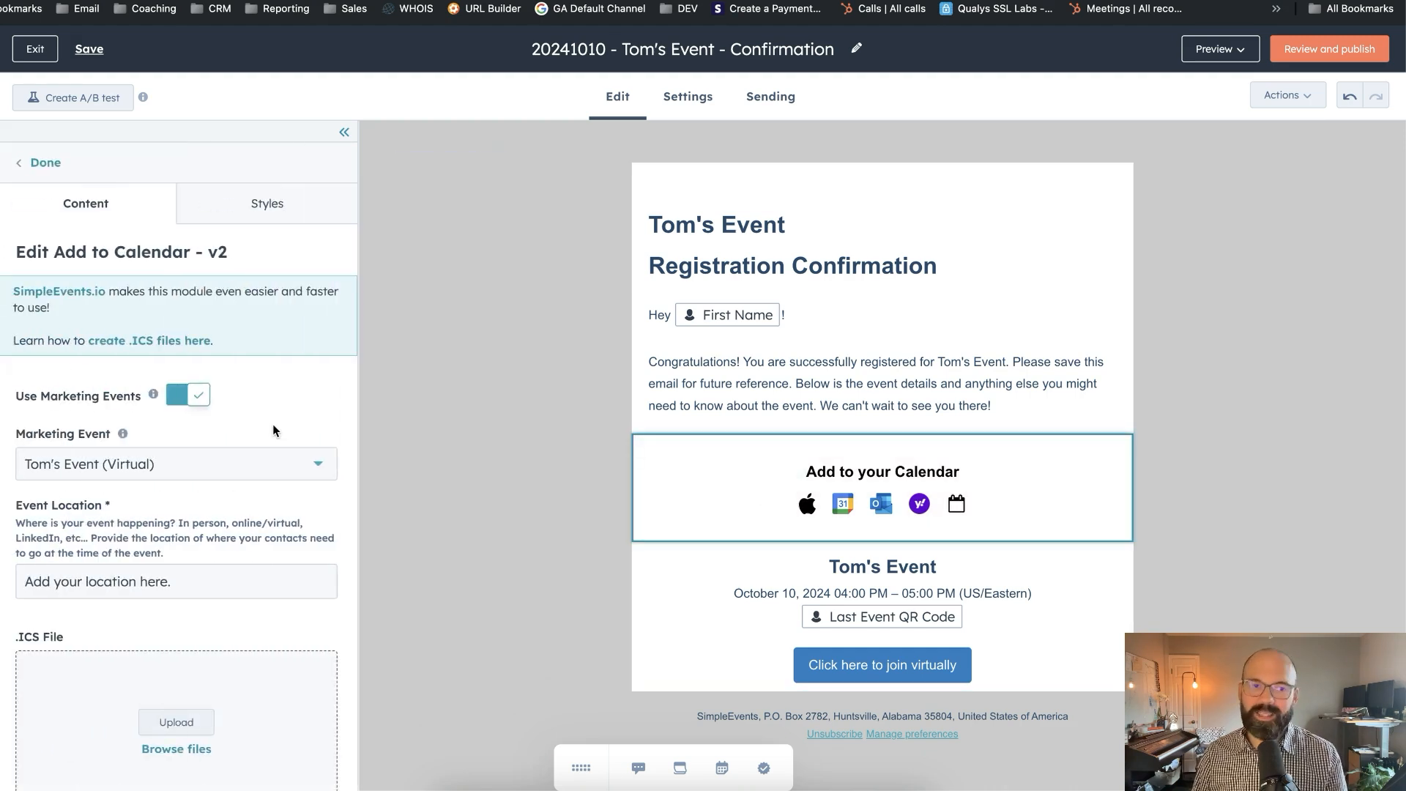
click(269, 207)
click(88, 408)
double_click(88, 408)
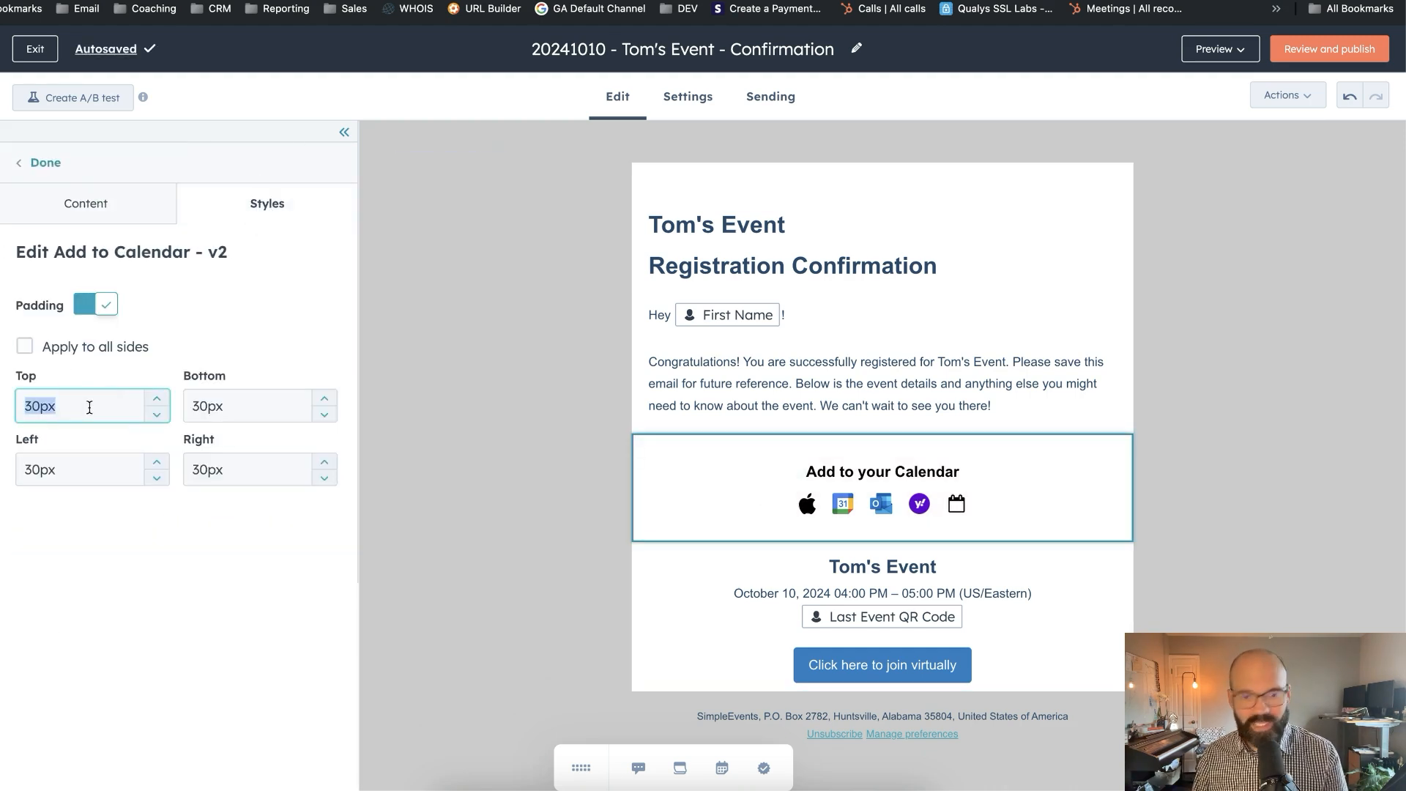
text(10)
click(487, 380)
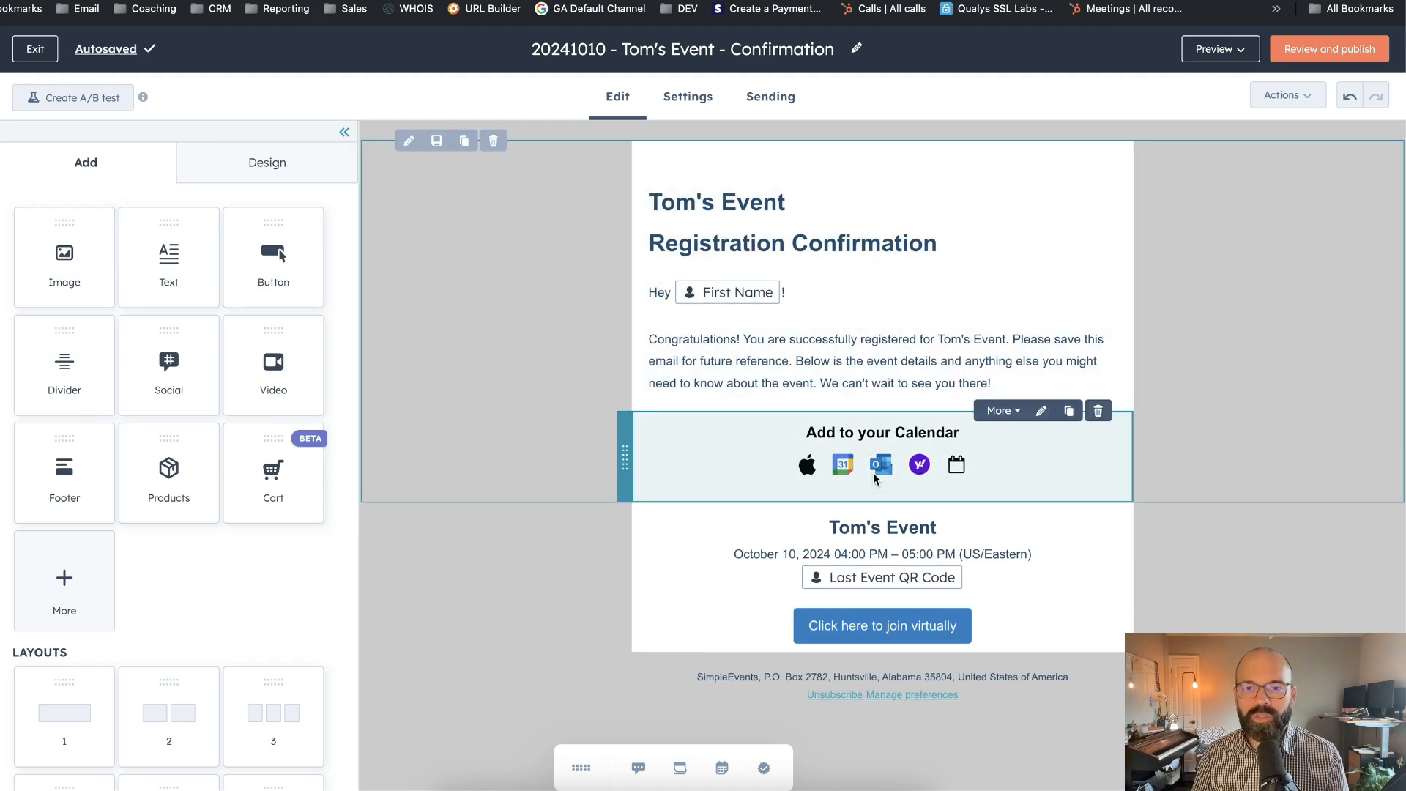
Step: Check the Add to Calendar module's settings and preview the email as a contact
click(873, 469)
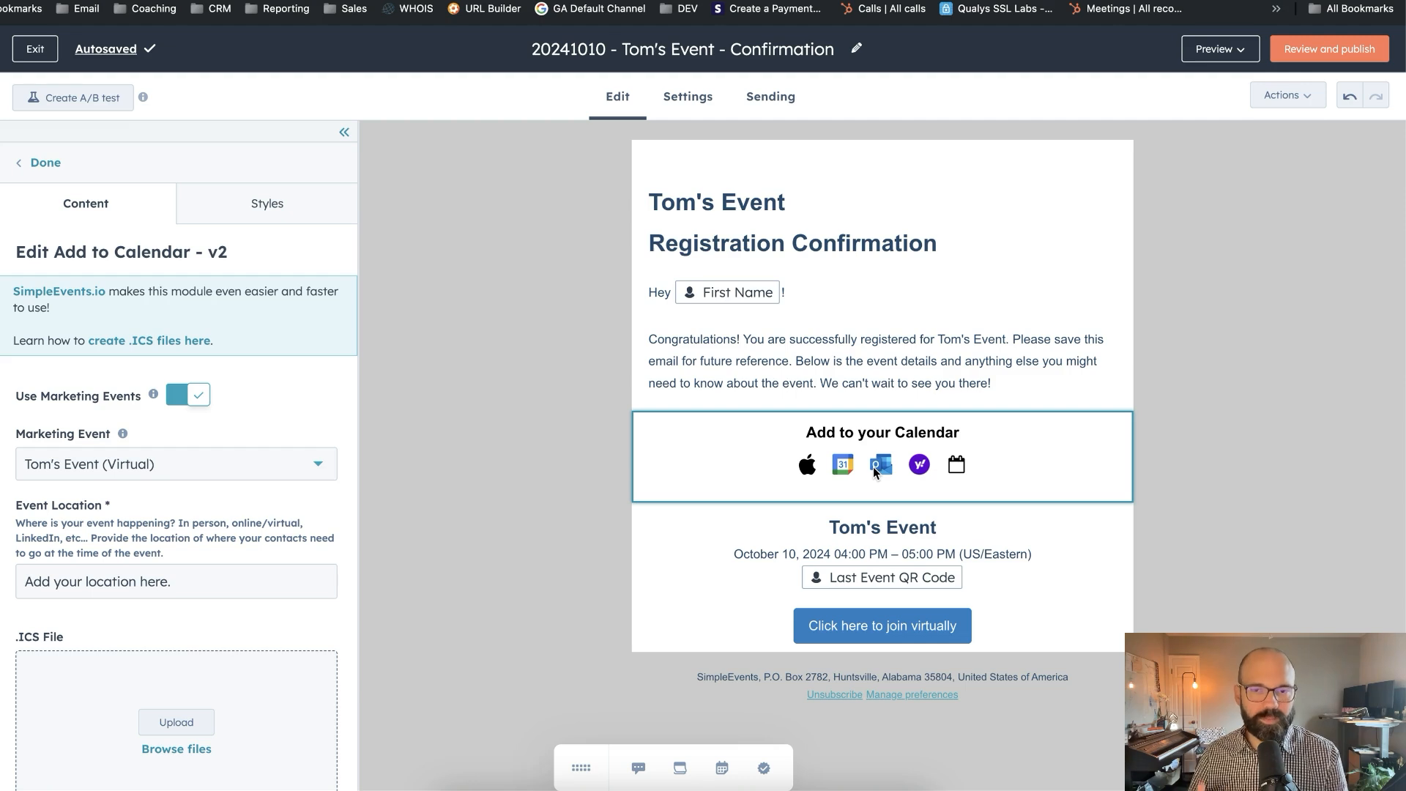
scroll(247, 403, down, 3)
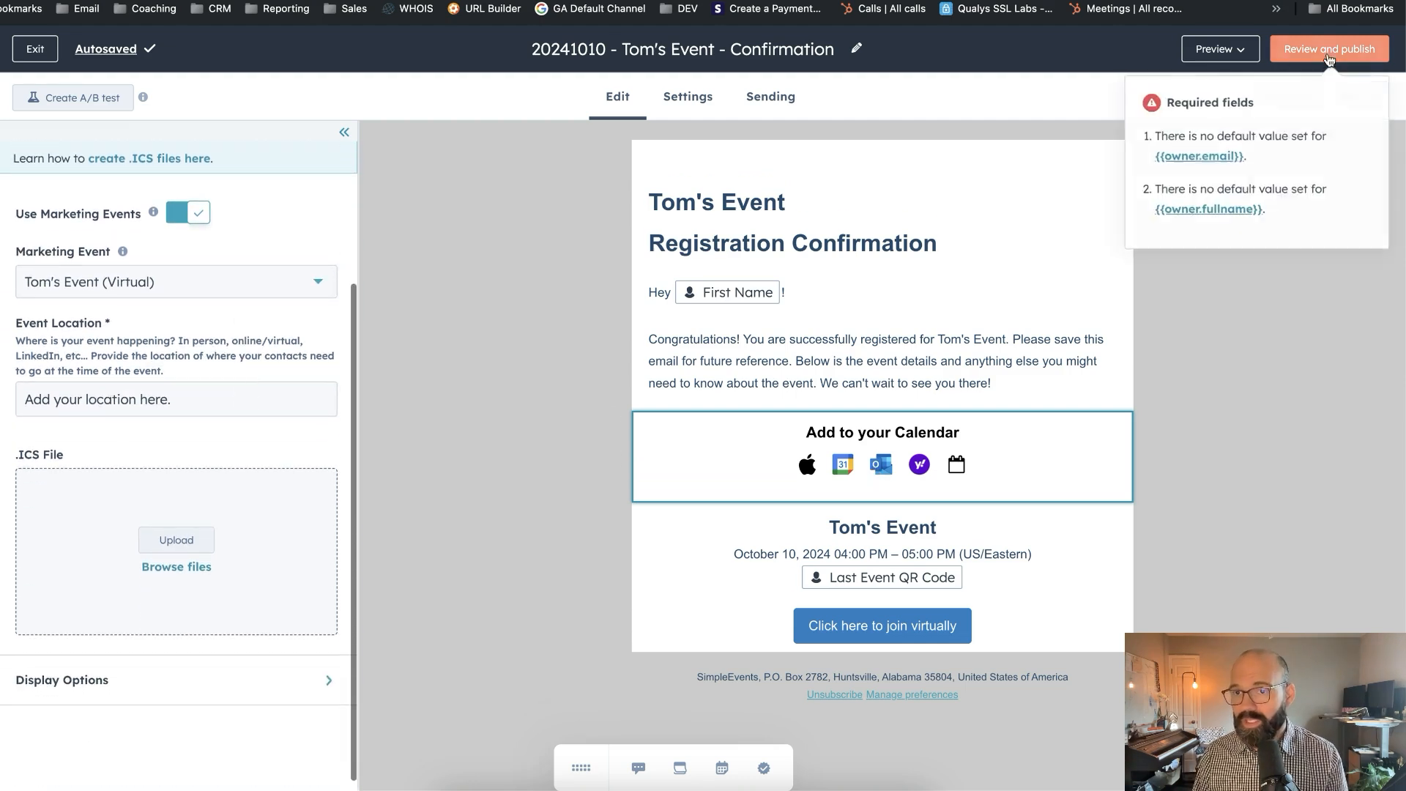
click(1207, 57)
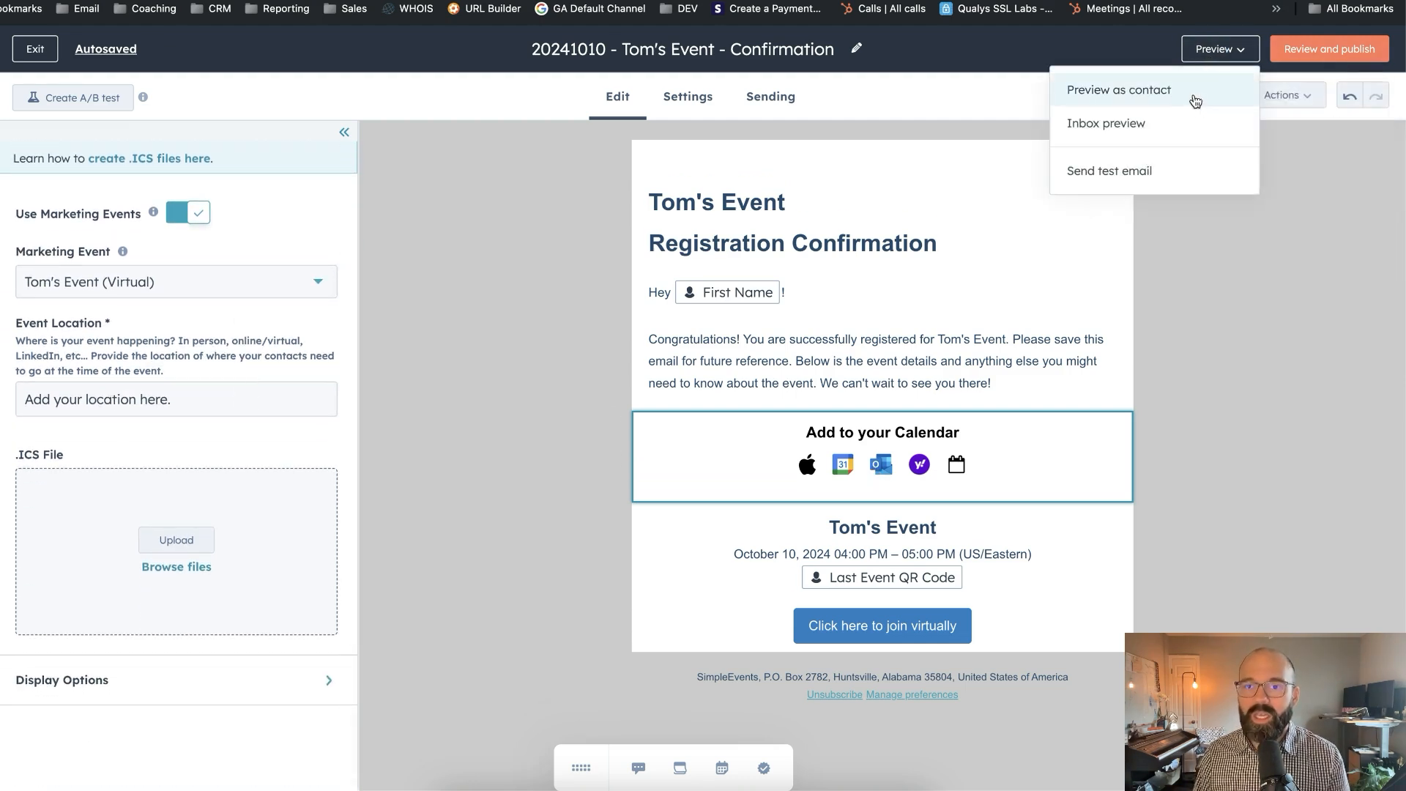
click(1197, 96)
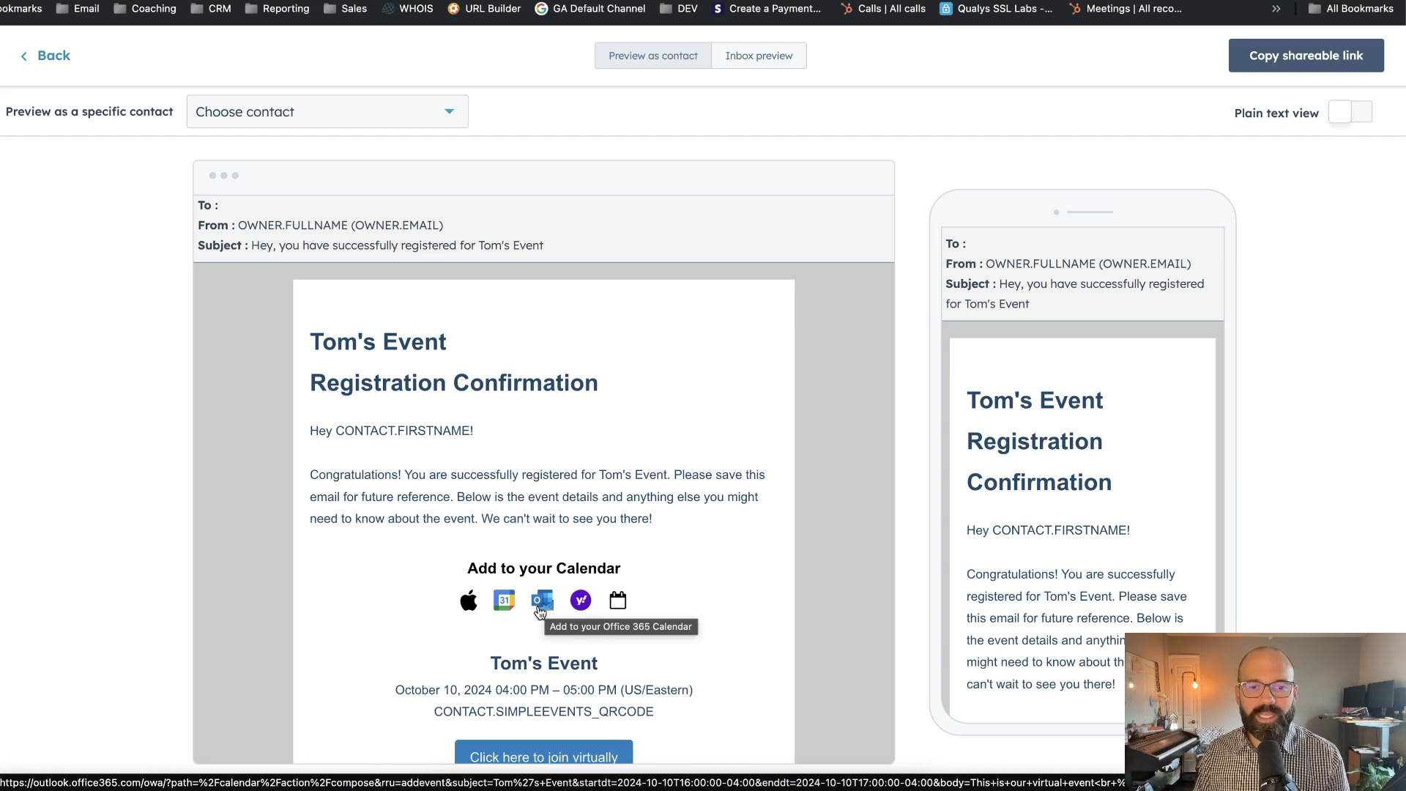
Step: Test the preview's Google Calendar link, check the prefilled event title and location, and return to the preview
click(504, 600)
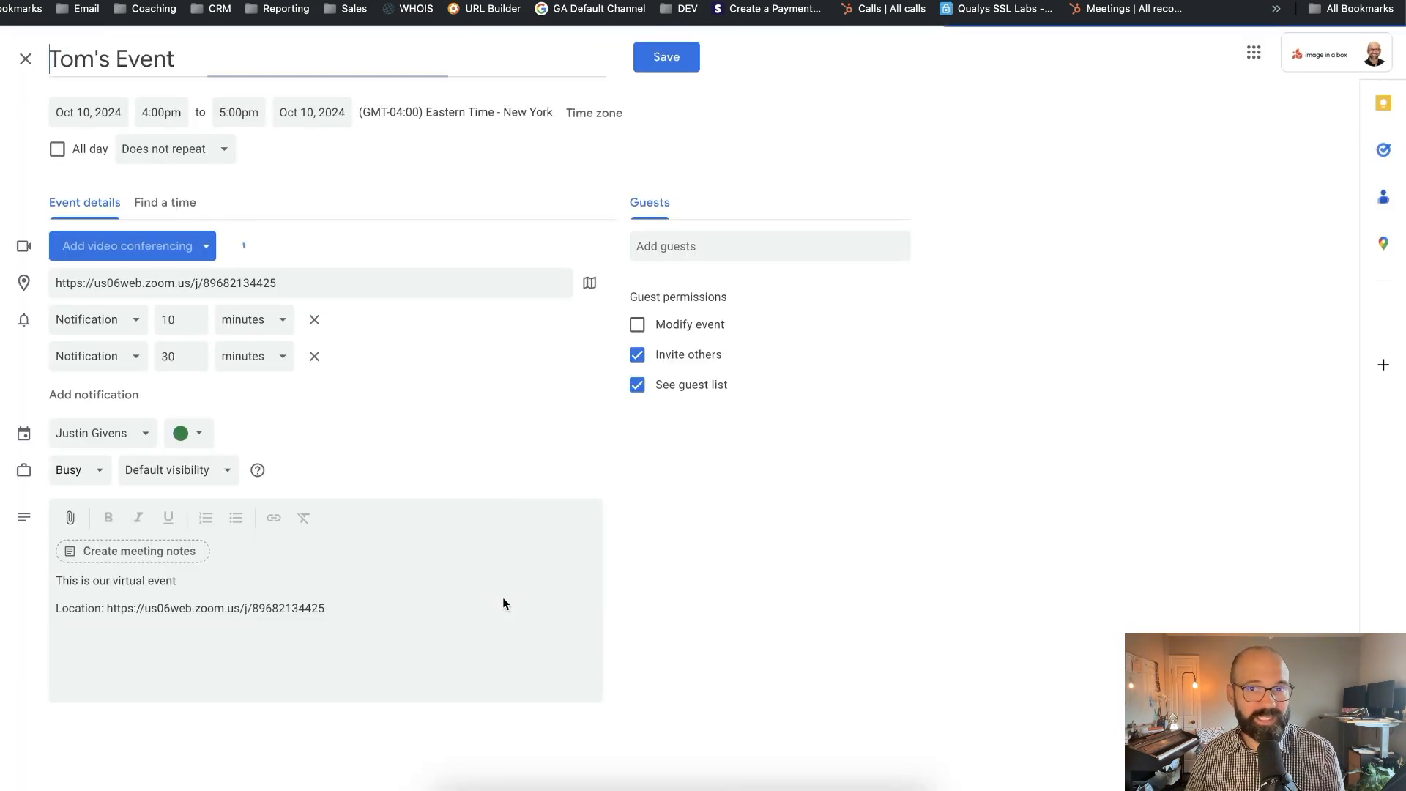
drag(339, 281, 63, 283)
click(316, 280)
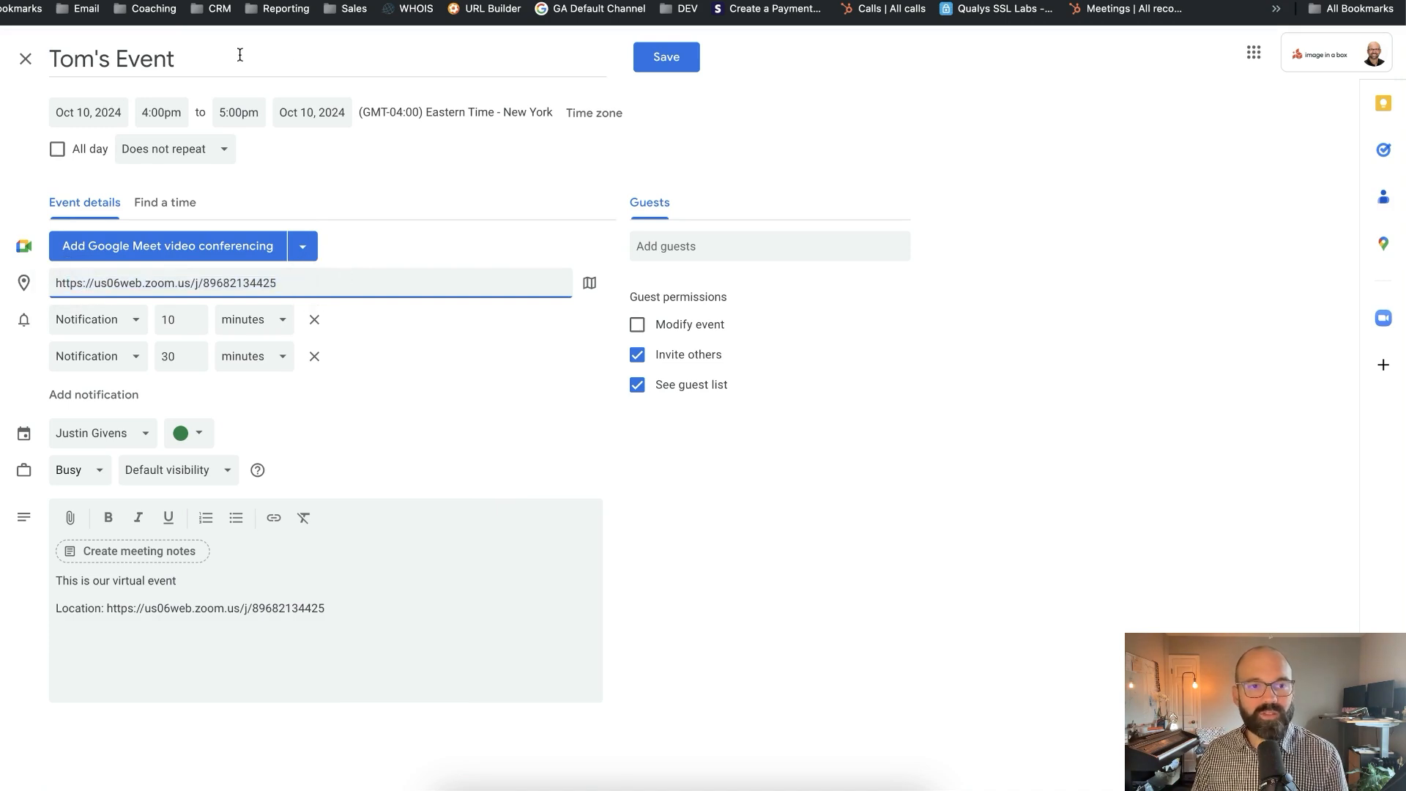
drag(234, 59, 29, 59)
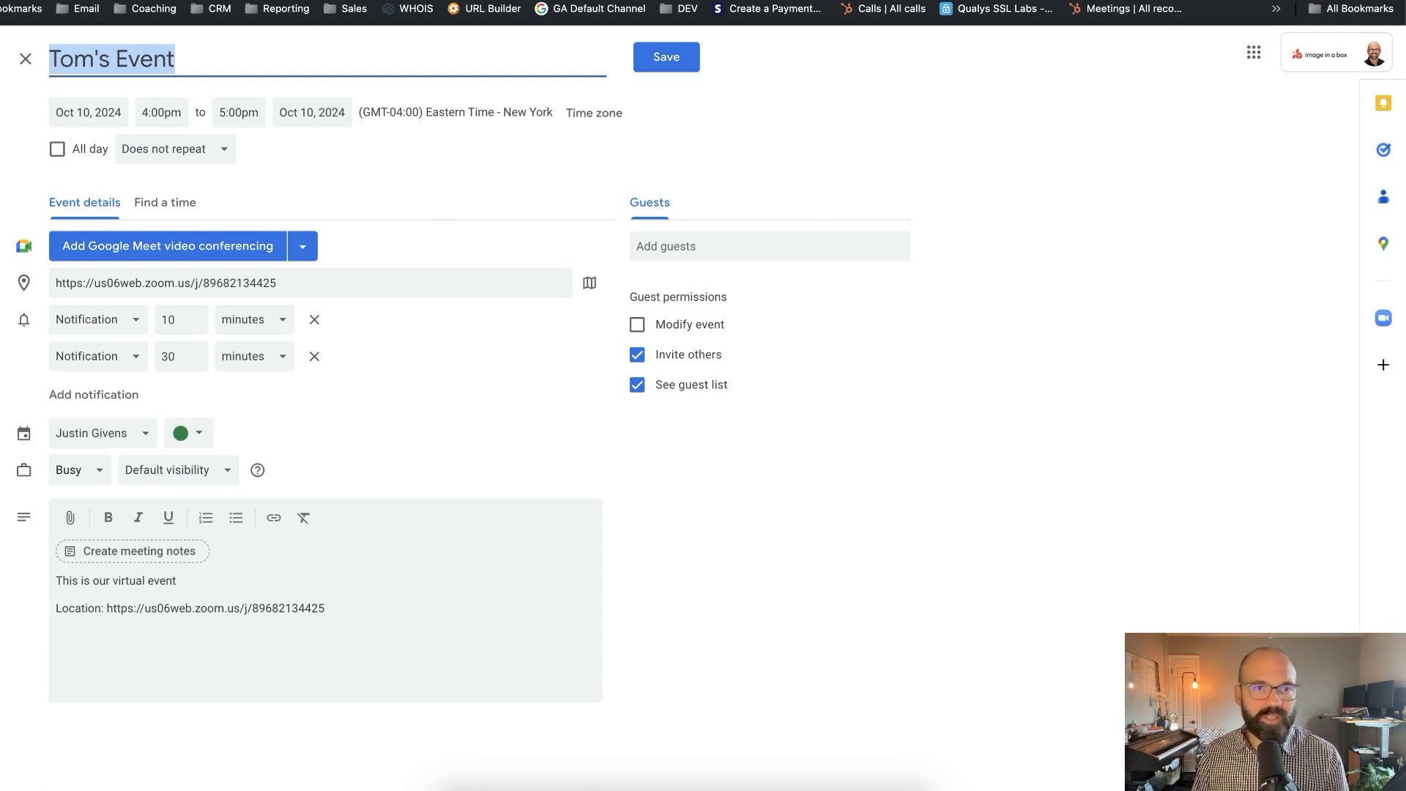
key(super+w)
click(724, 250)
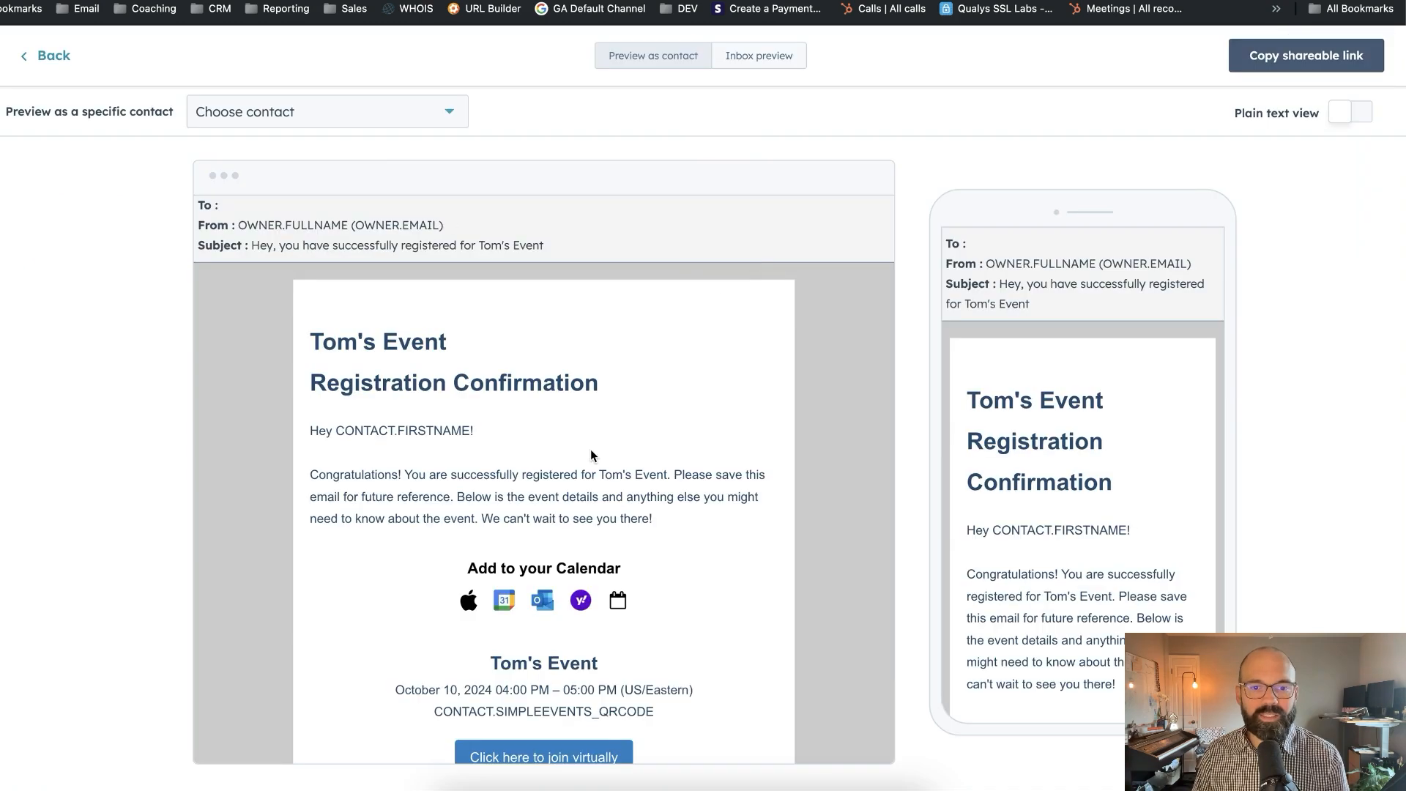
scroll(593, 456, down, 1)
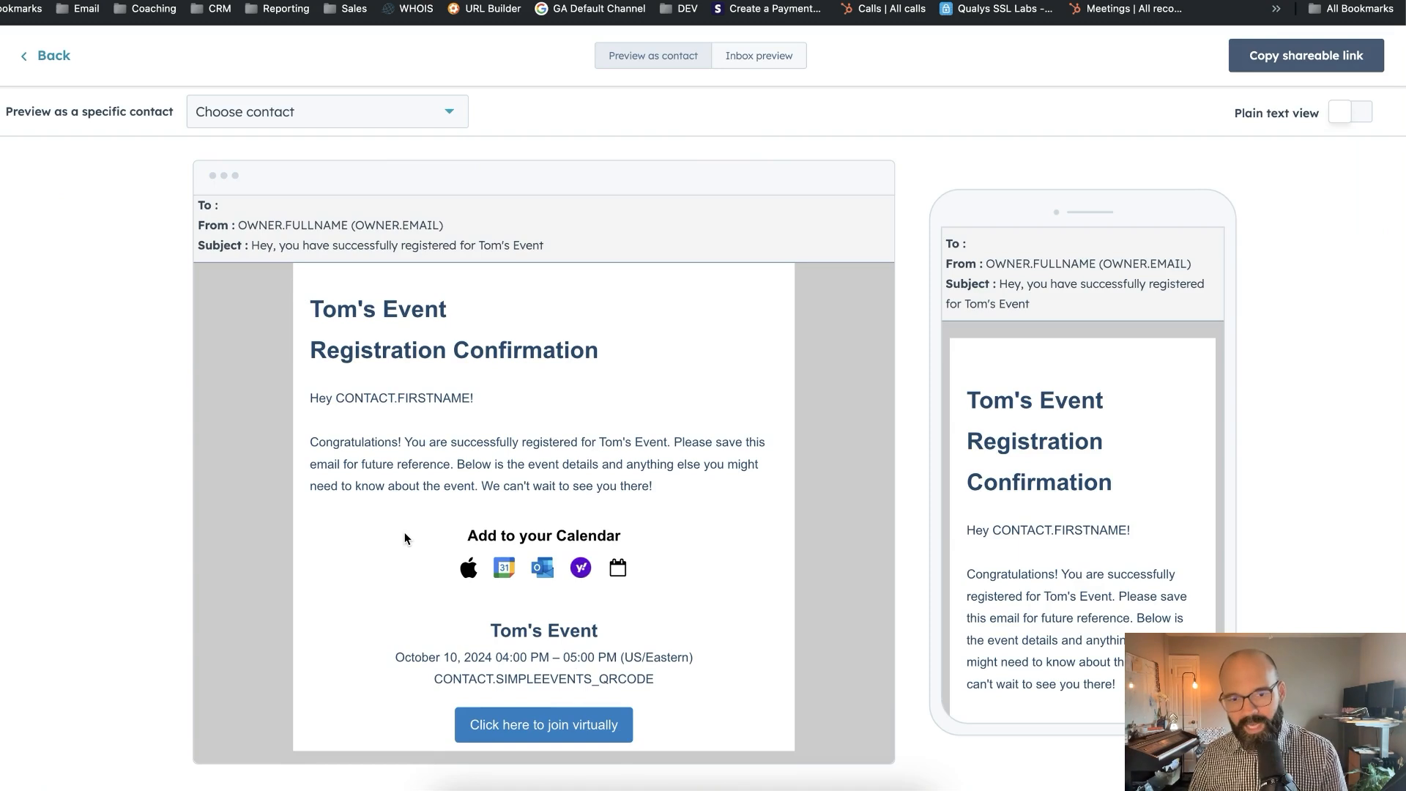
Step: Return from the preview to the Add to Calendar module, turn off Use Marketing Events, and expand the manual event settings
scroll(405, 538, up, 1)
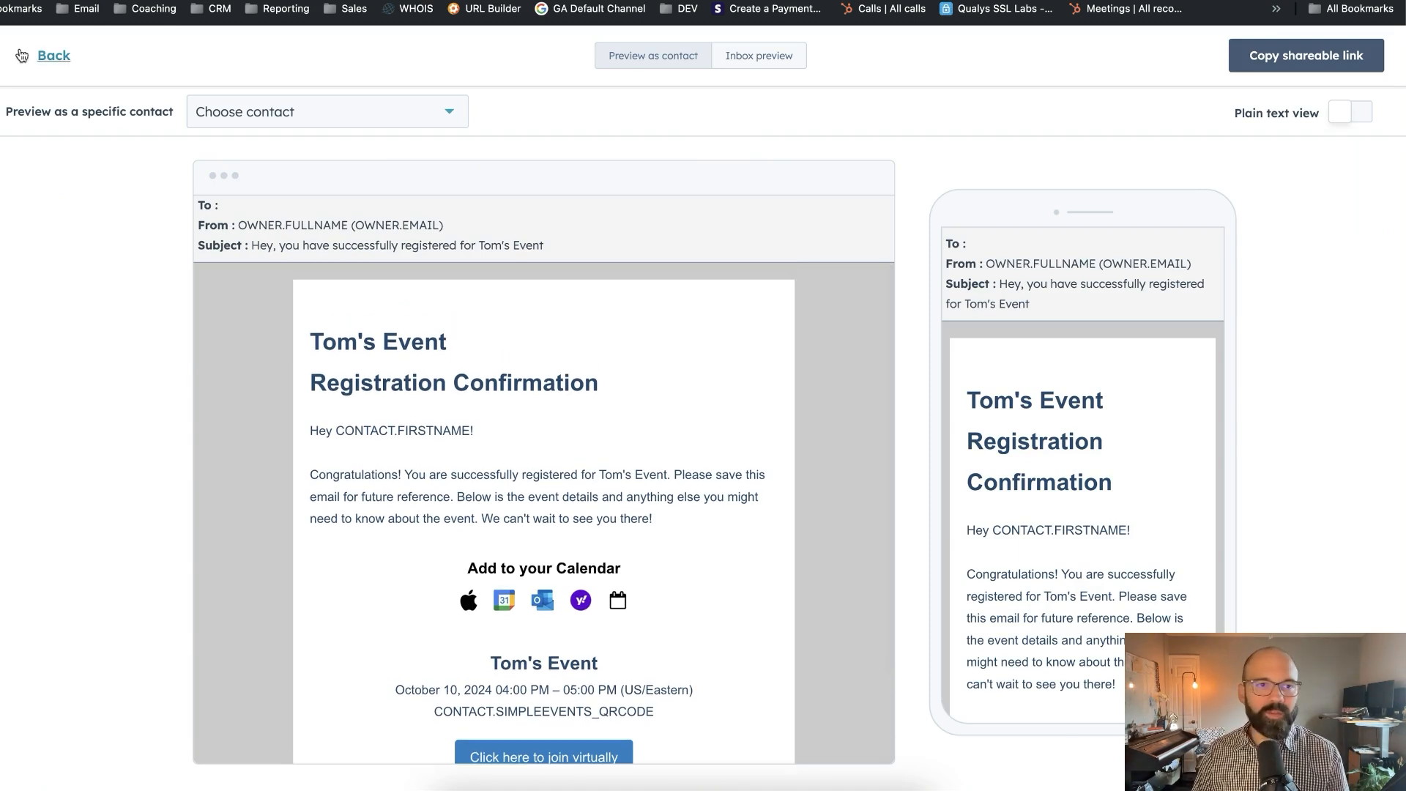
click(45, 56)
click(817, 507)
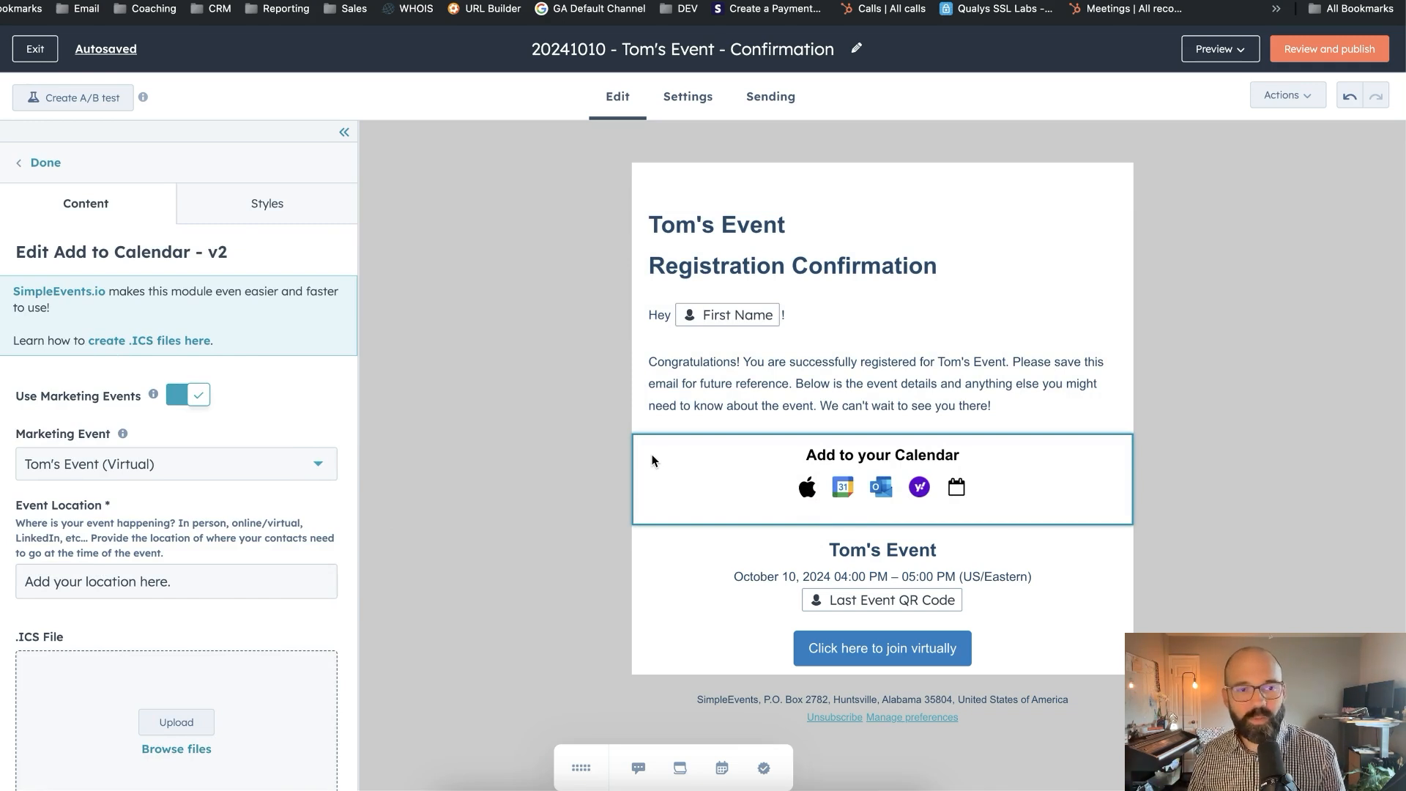
click(183, 394)
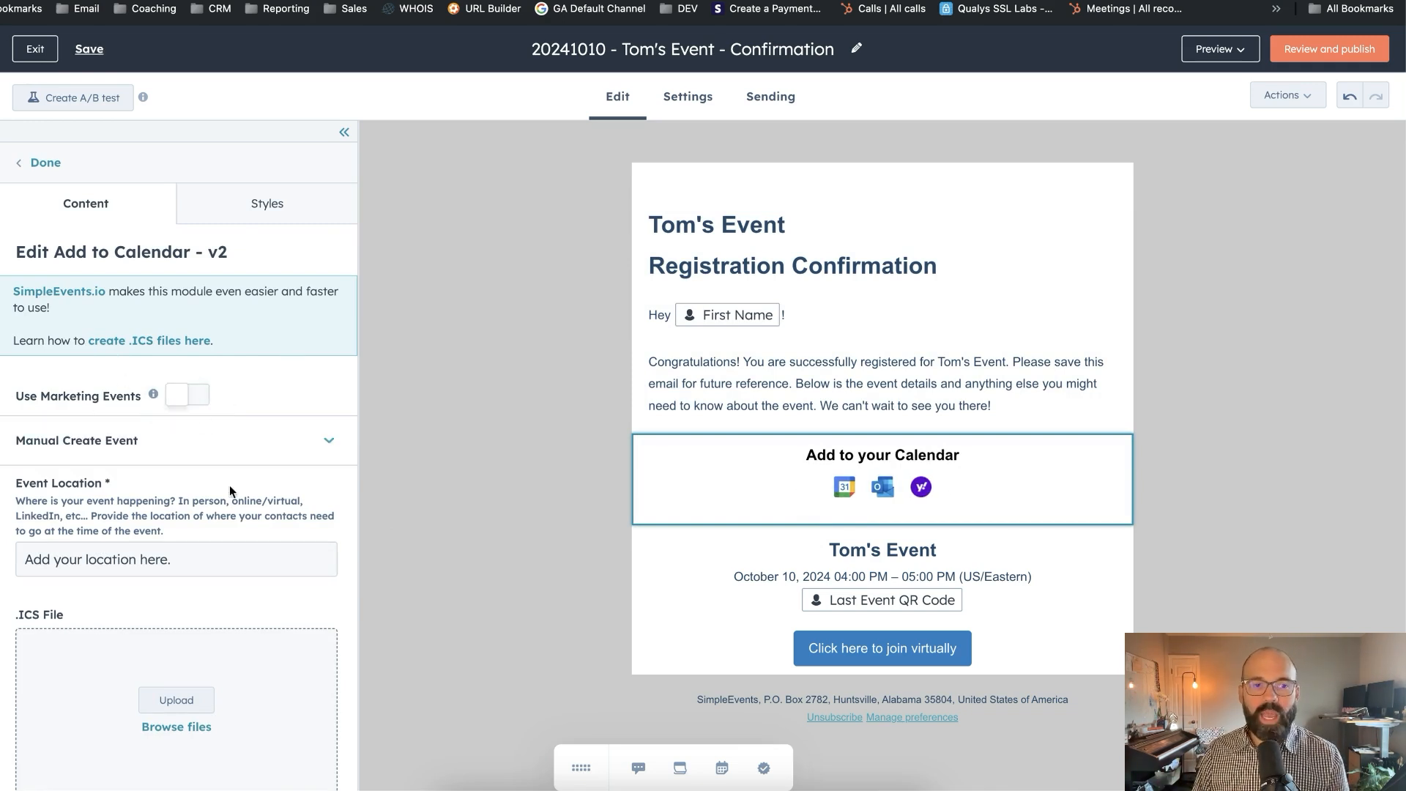
click(236, 451)
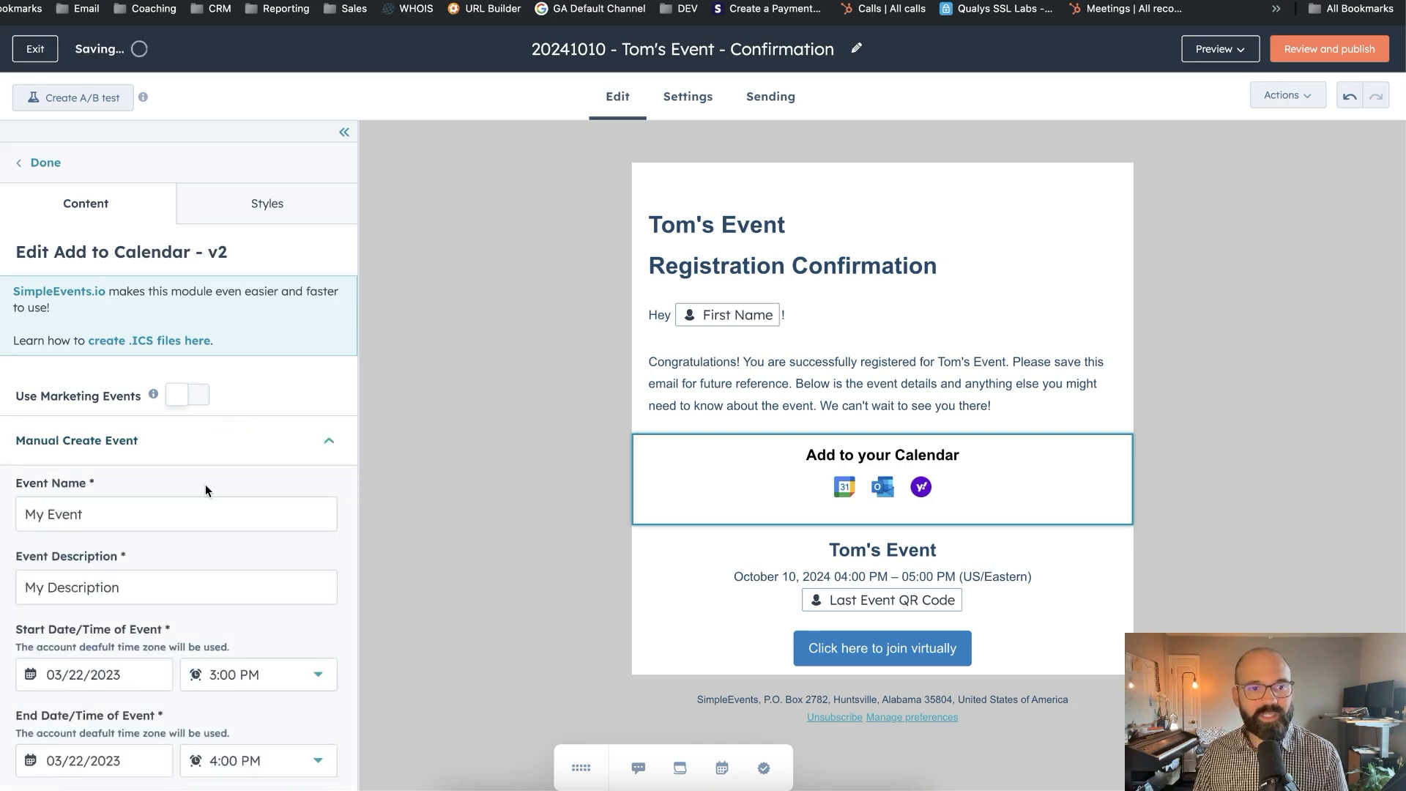
Step: Set the manual event's name to "SimpleEvents Test Event"
scroll(205, 485, down, 4)
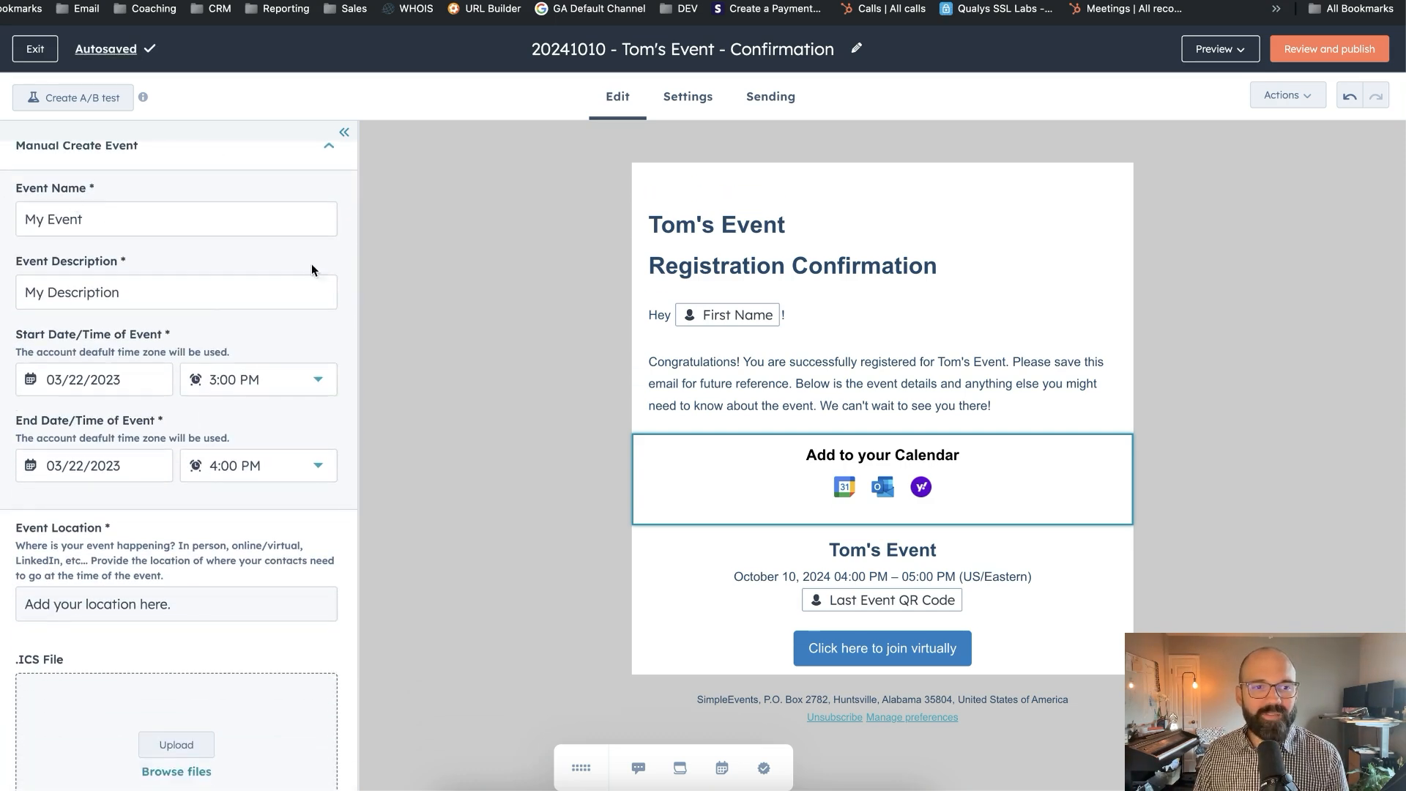
click(125, 219)
double_click(133, 226)
key(super+a)
text(Justin T)
key(super+a)
text(SimpleEvents Test )
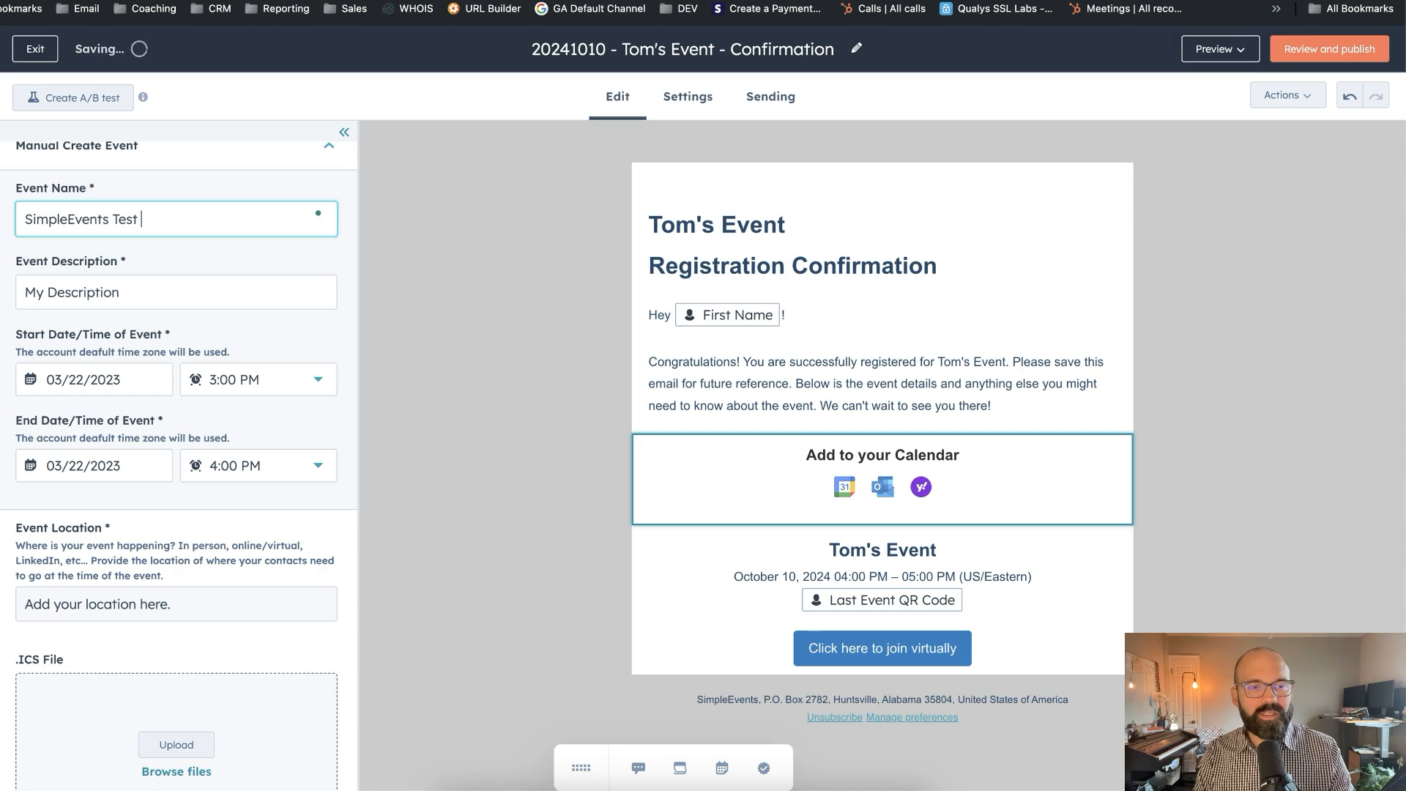
text(Event)
Step: Set the event description to "This is my awesome test email module"
key(Tab)
key(super+a)
text(This is my awesome test email modu)
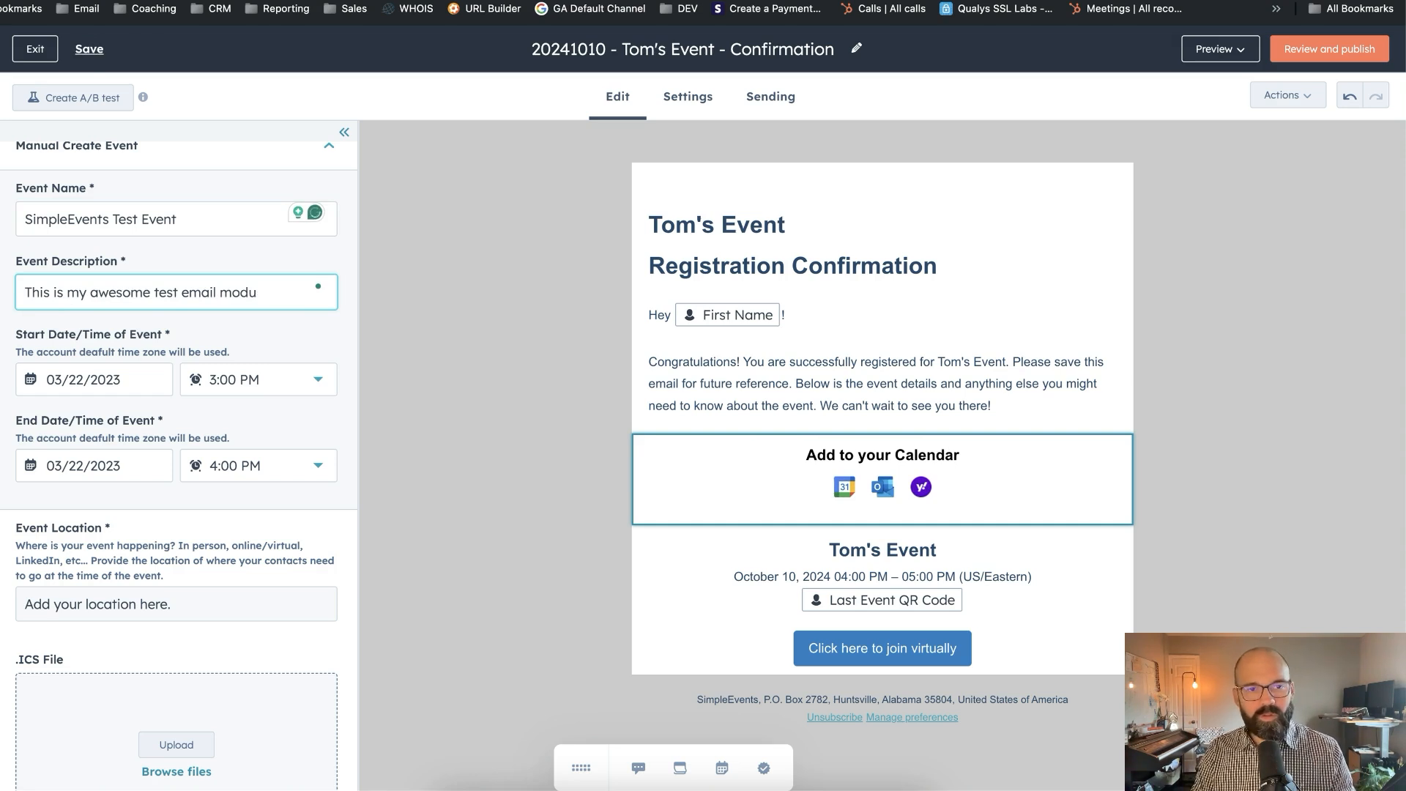
text(le)
key(Tab)
Step: Set both the start date and the end date of the manual event to 12/10/2024
click(88, 372)
key(super+Right)
key(BackSpace)
text(4)
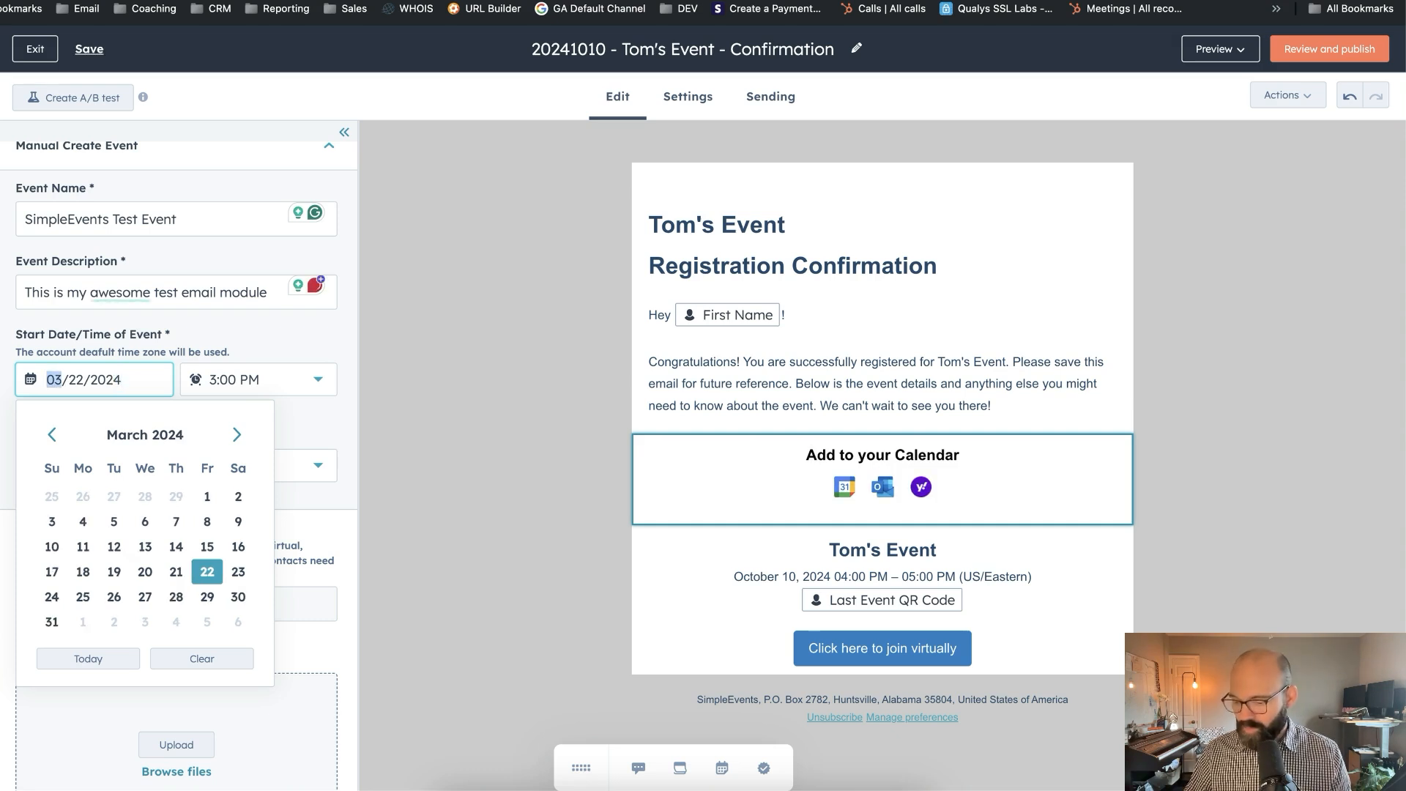
text(12)
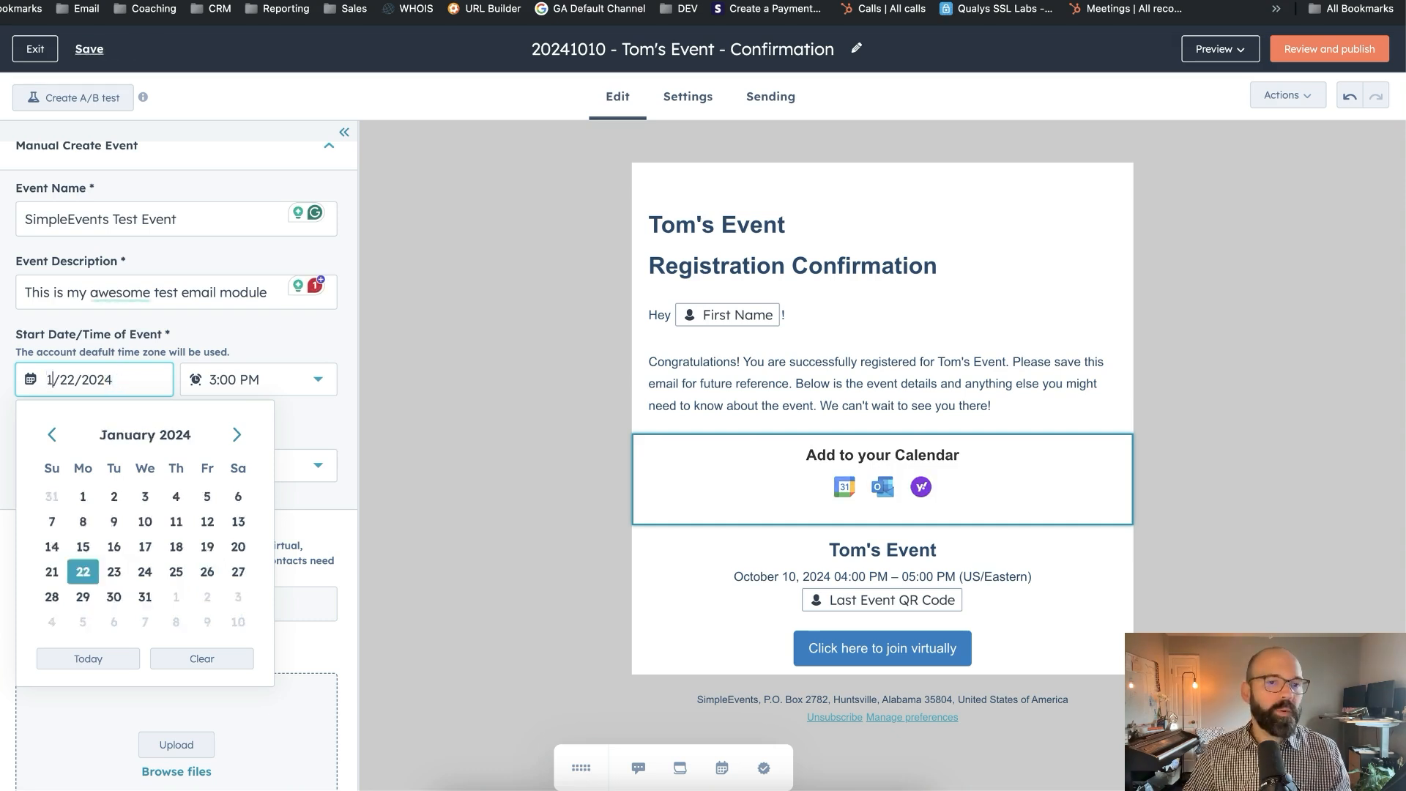
click(113, 520)
click(139, 379)
click(127, 339)
click(113, 465)
click(149, 430)
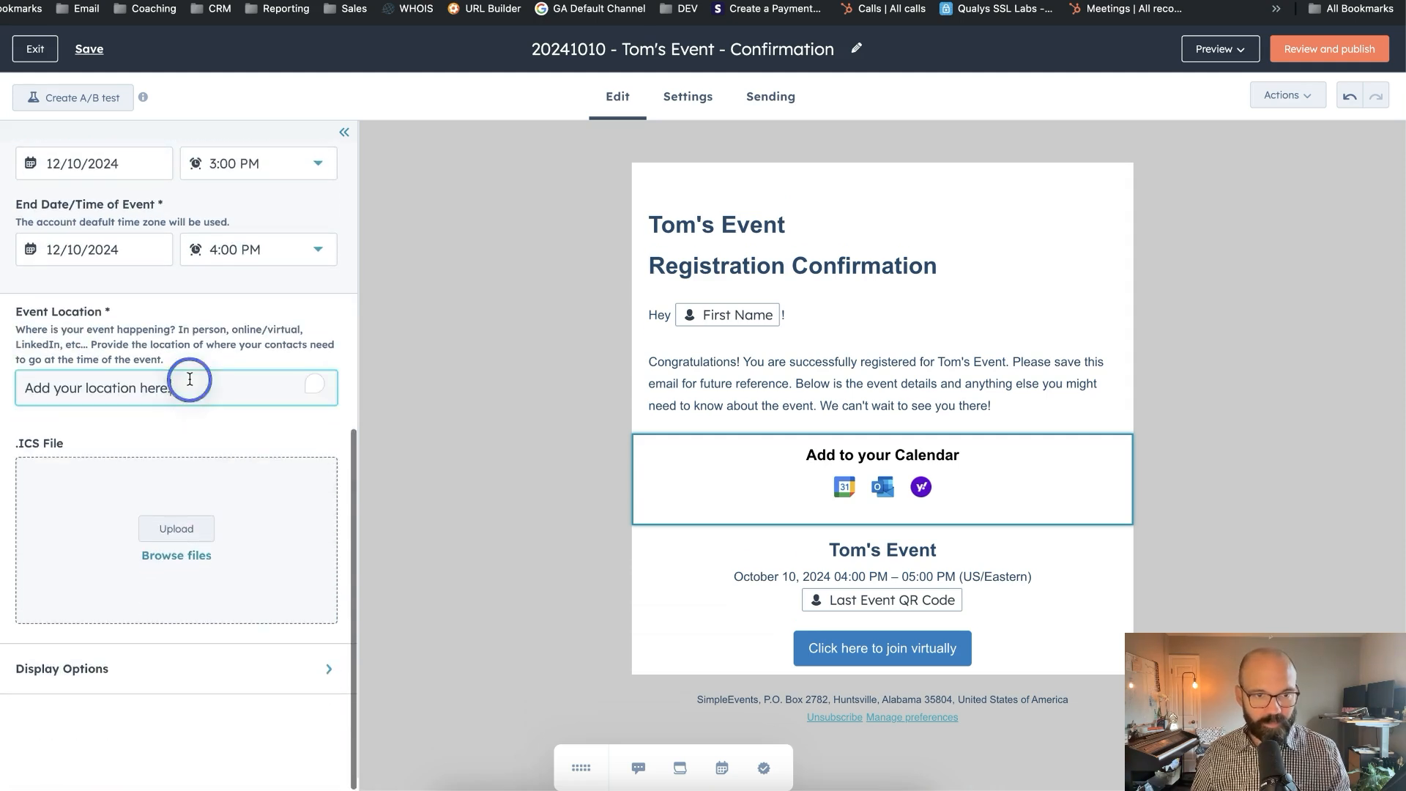
Step: Replace the placeholder event location with the Westin venue name and its full postal address
triple_click(189, 380)
text(WEbin)
key(BackSpace)
key(BackSpace)
key(BackSpace)
key(BackSpace)
text(estin, 123 )
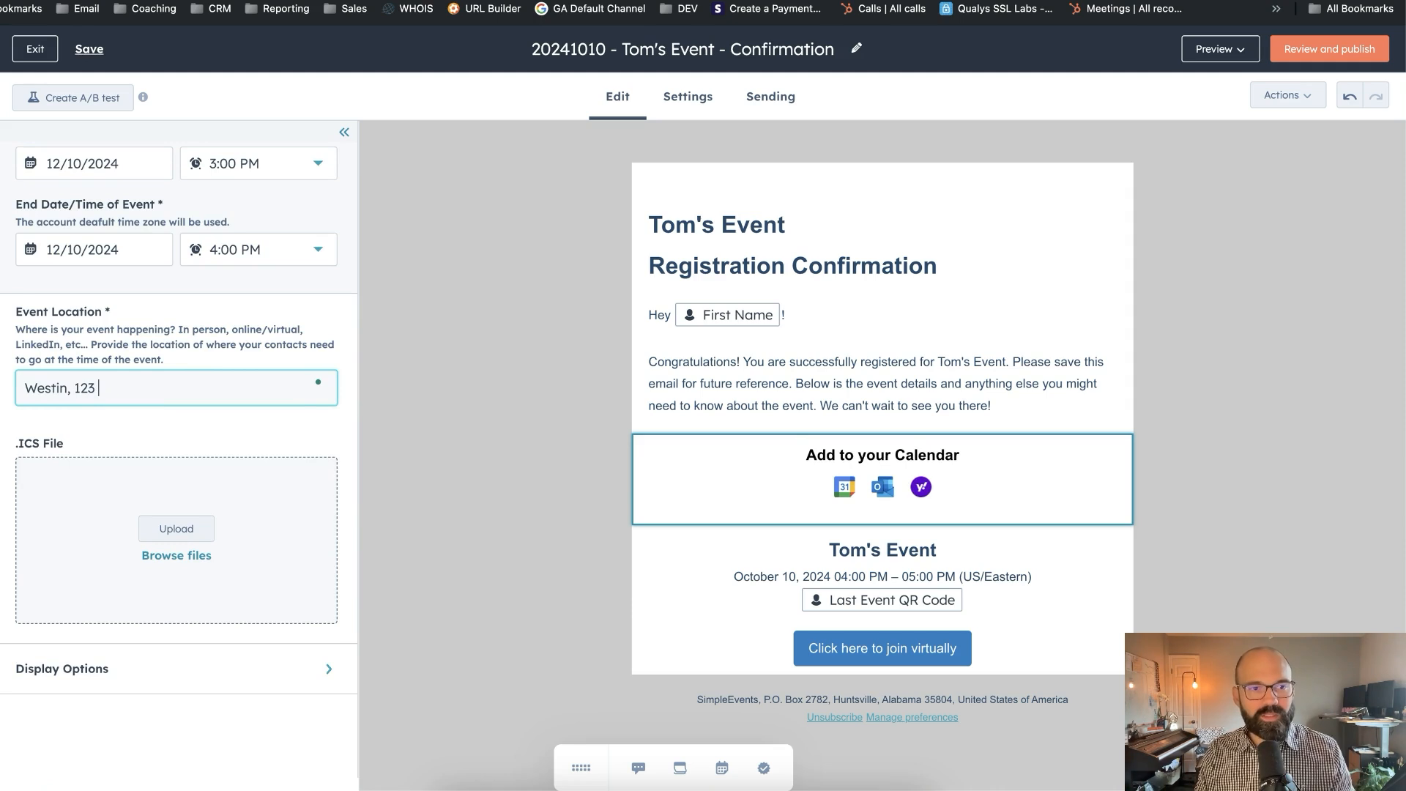
text(Computer Lane, Hu)
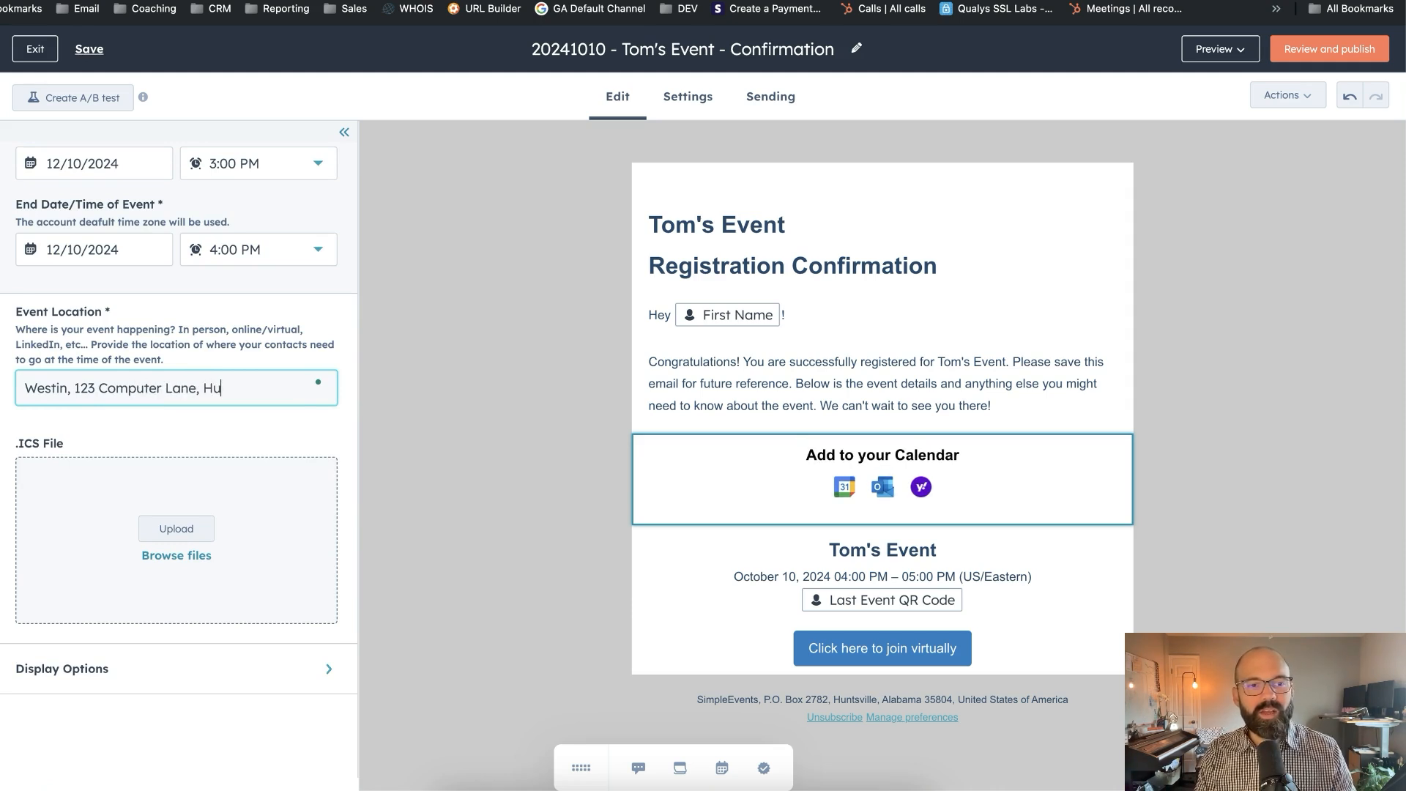
text(ntsville, AL 35801)
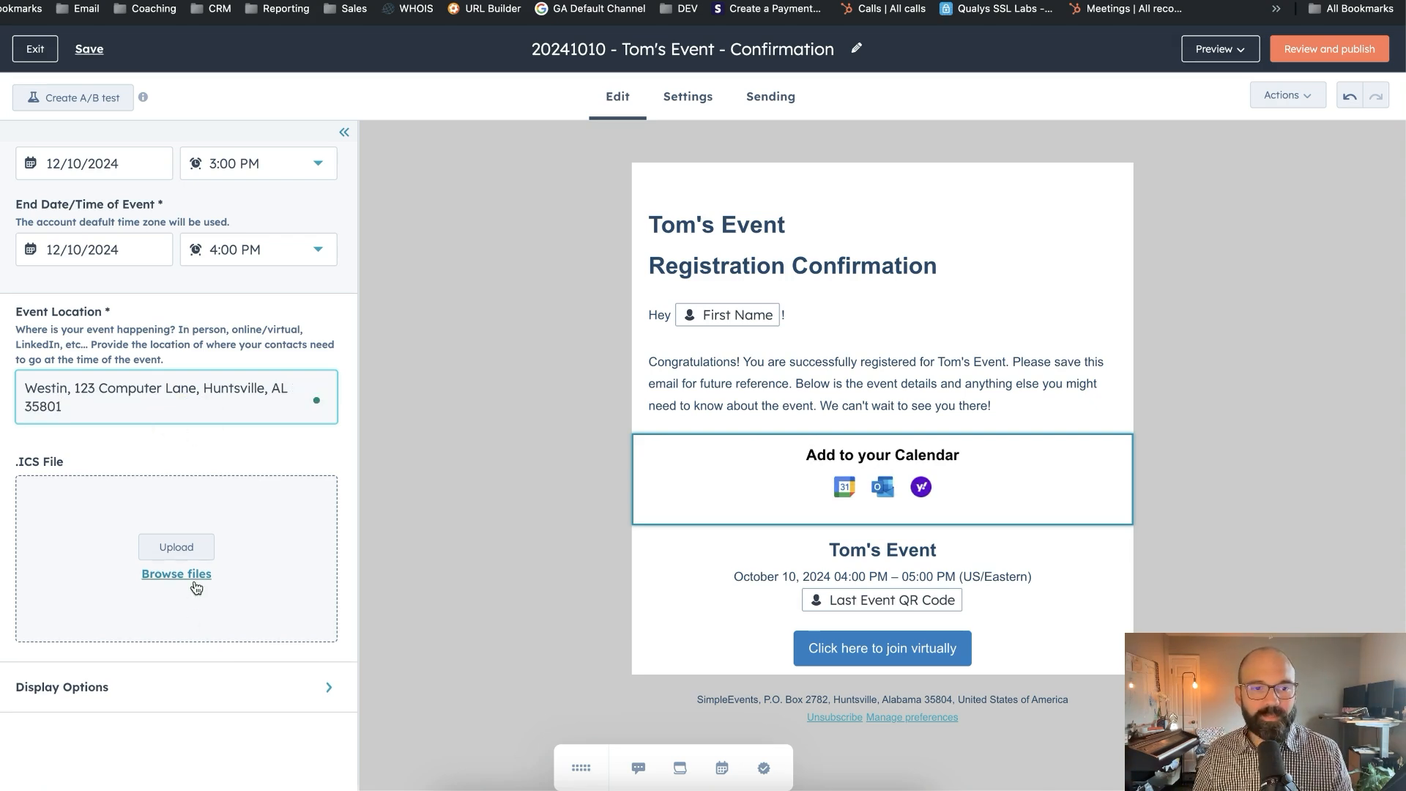
Step: Examine the SimpleEvents help article on creating .ics files and its Online ICS Creator form, and return to review the module's event settings
scroll(215, 459, up, 7)
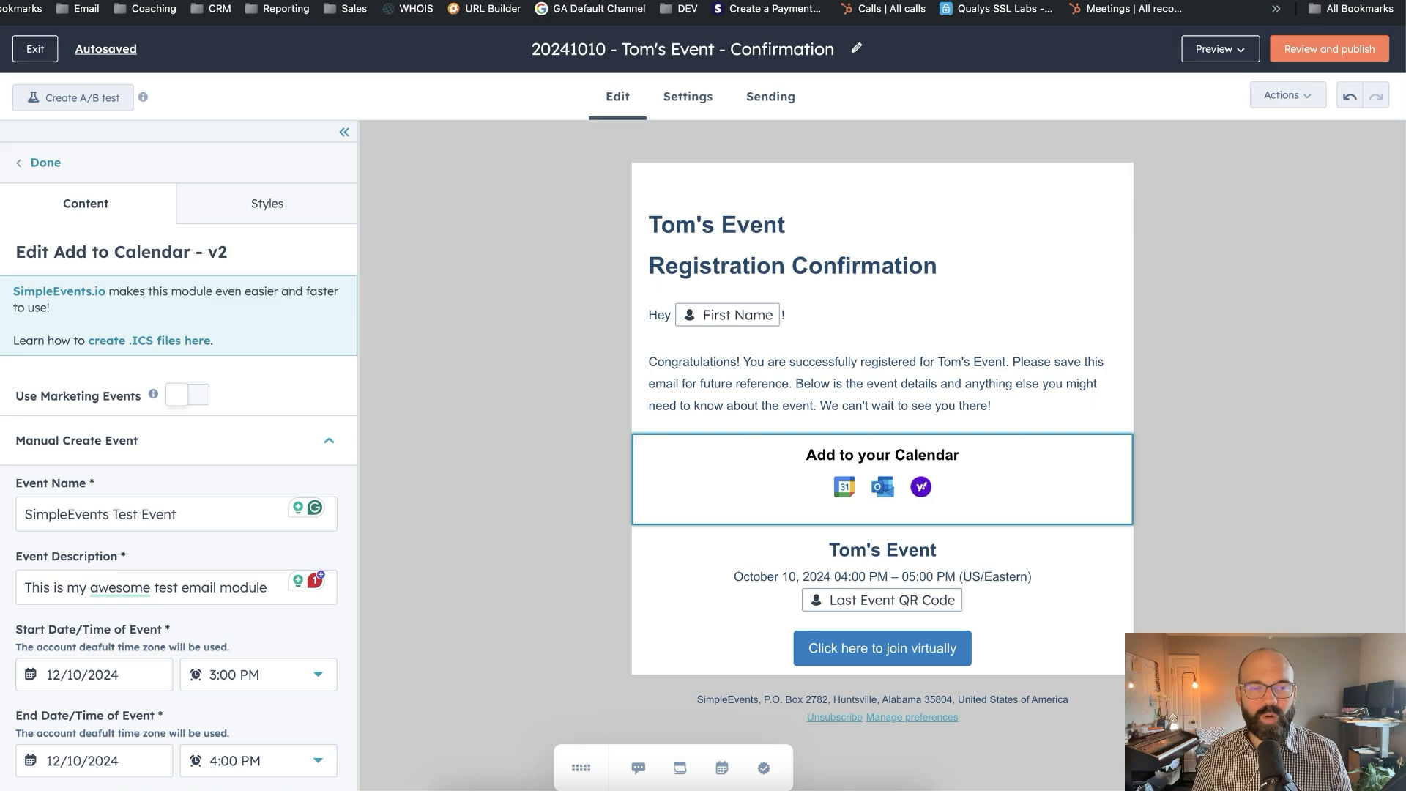
click(308, 0)
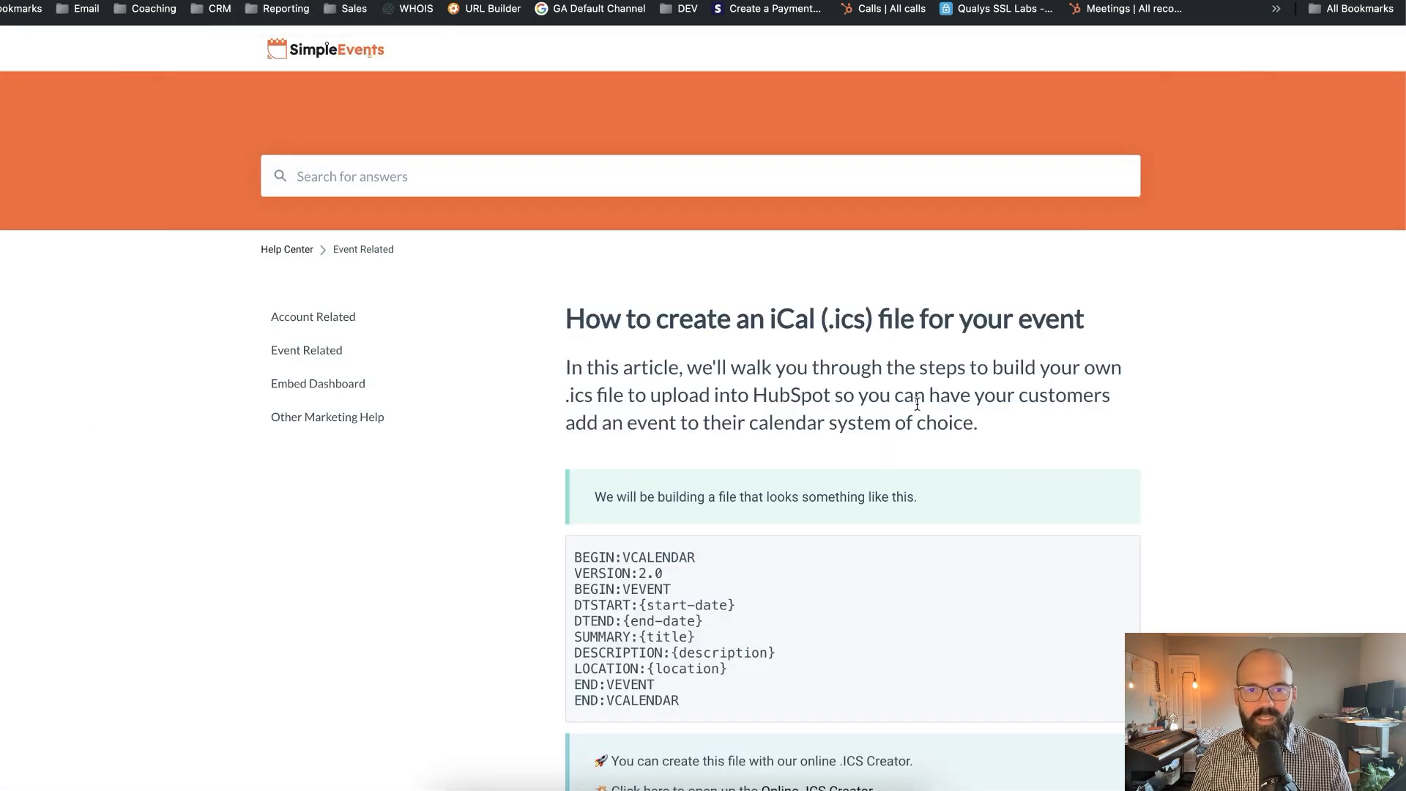
drag(845, 329, 923, 453)
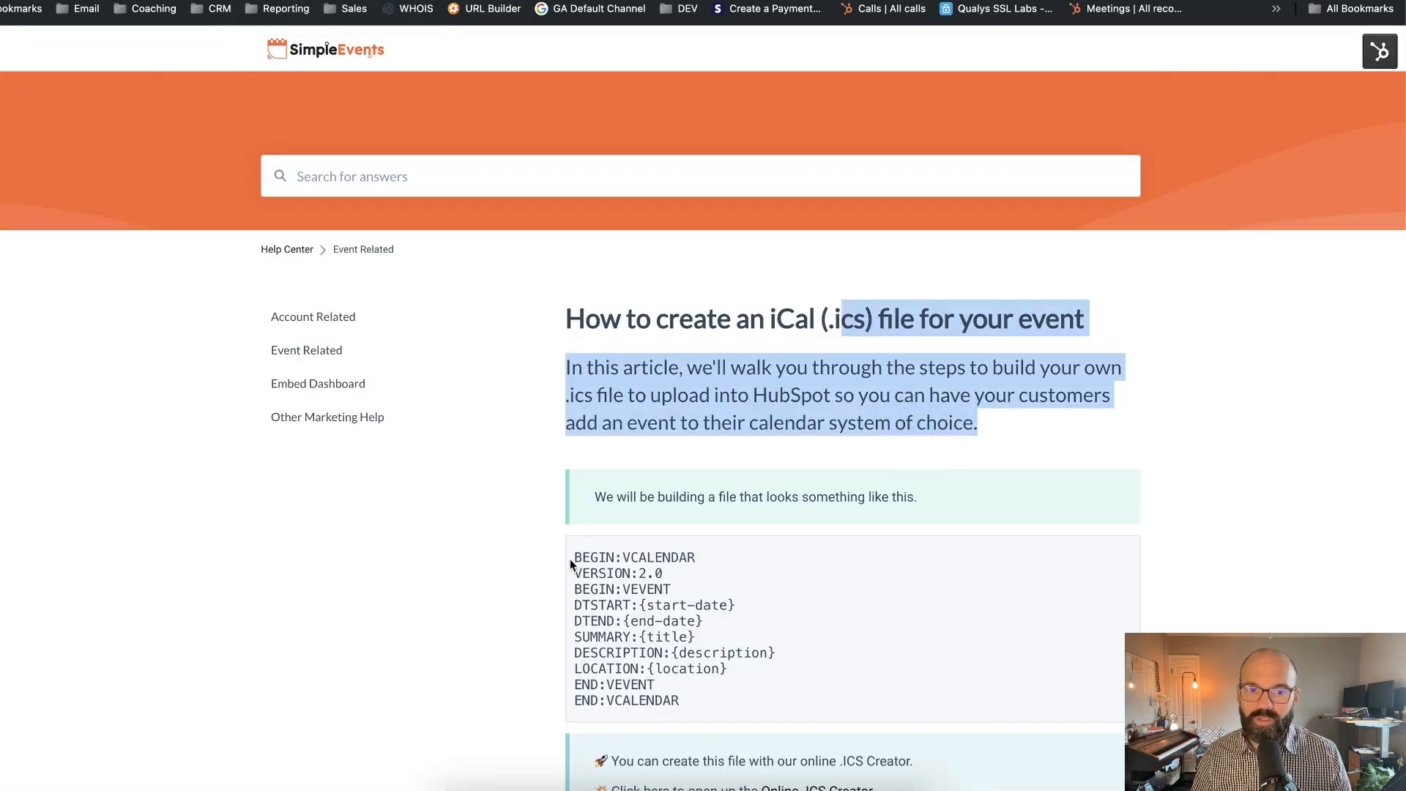
drag(571, 564, 794, 739)
scroll(794, 665, down, 5)
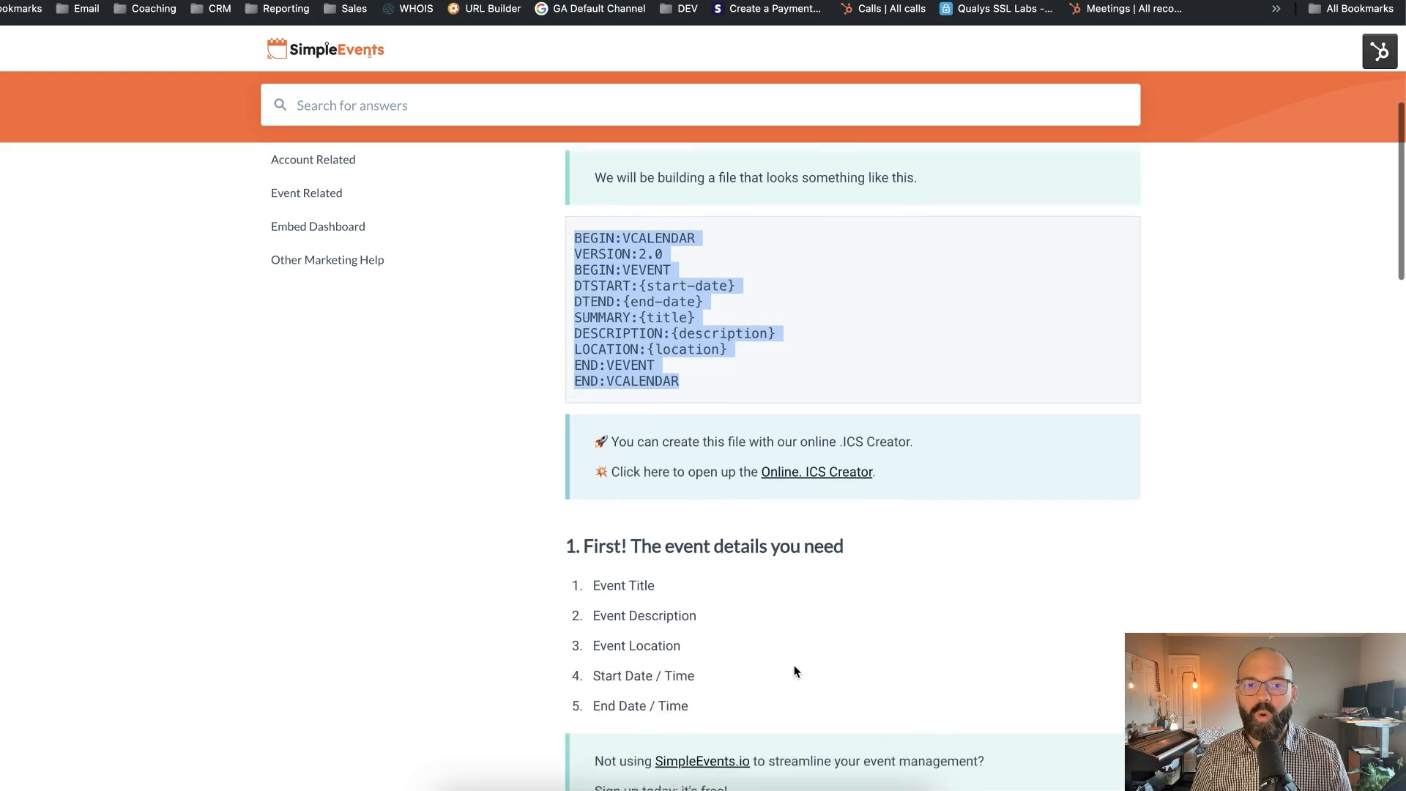
click(812, 461)
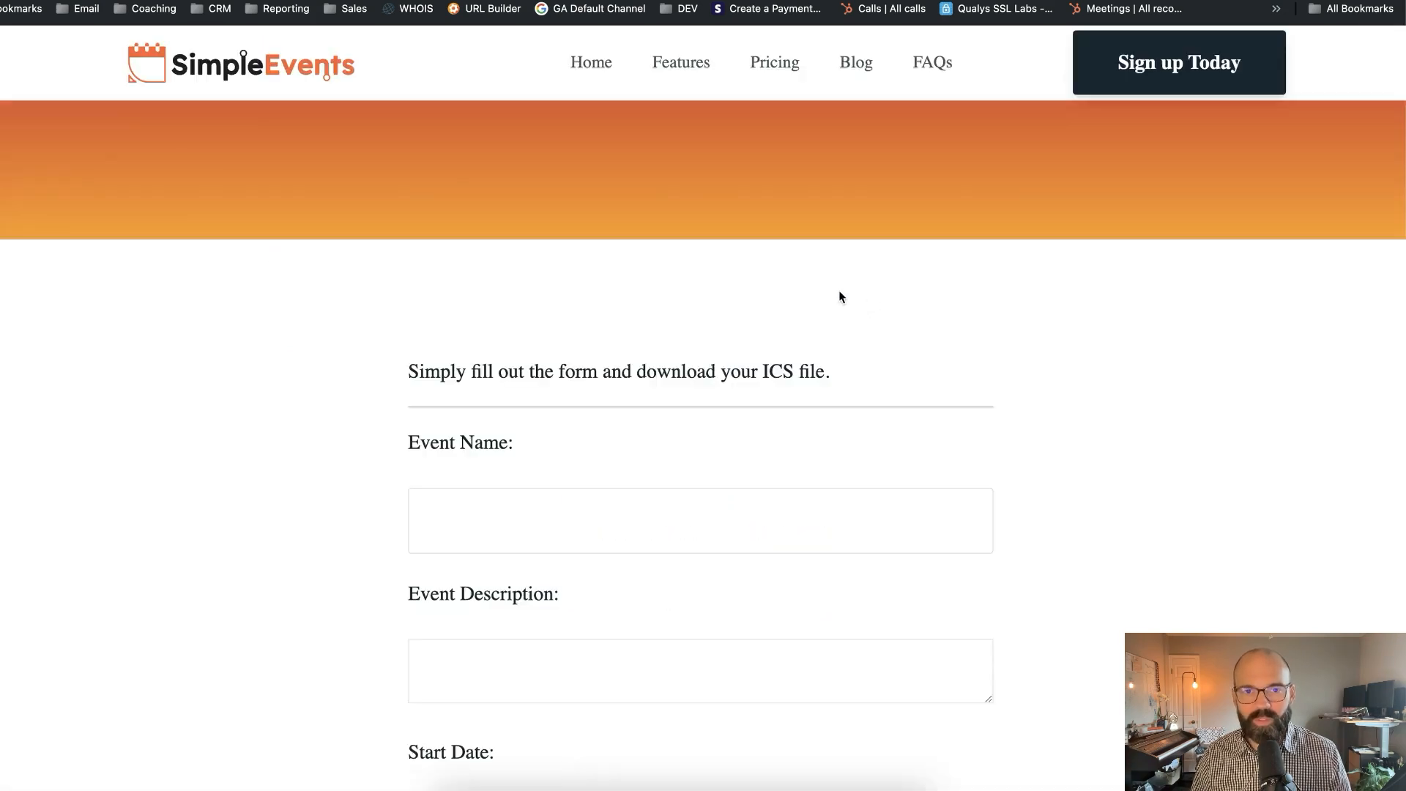
scroll(724, 519, down, 5)
scroll(725, 519, up, 5)
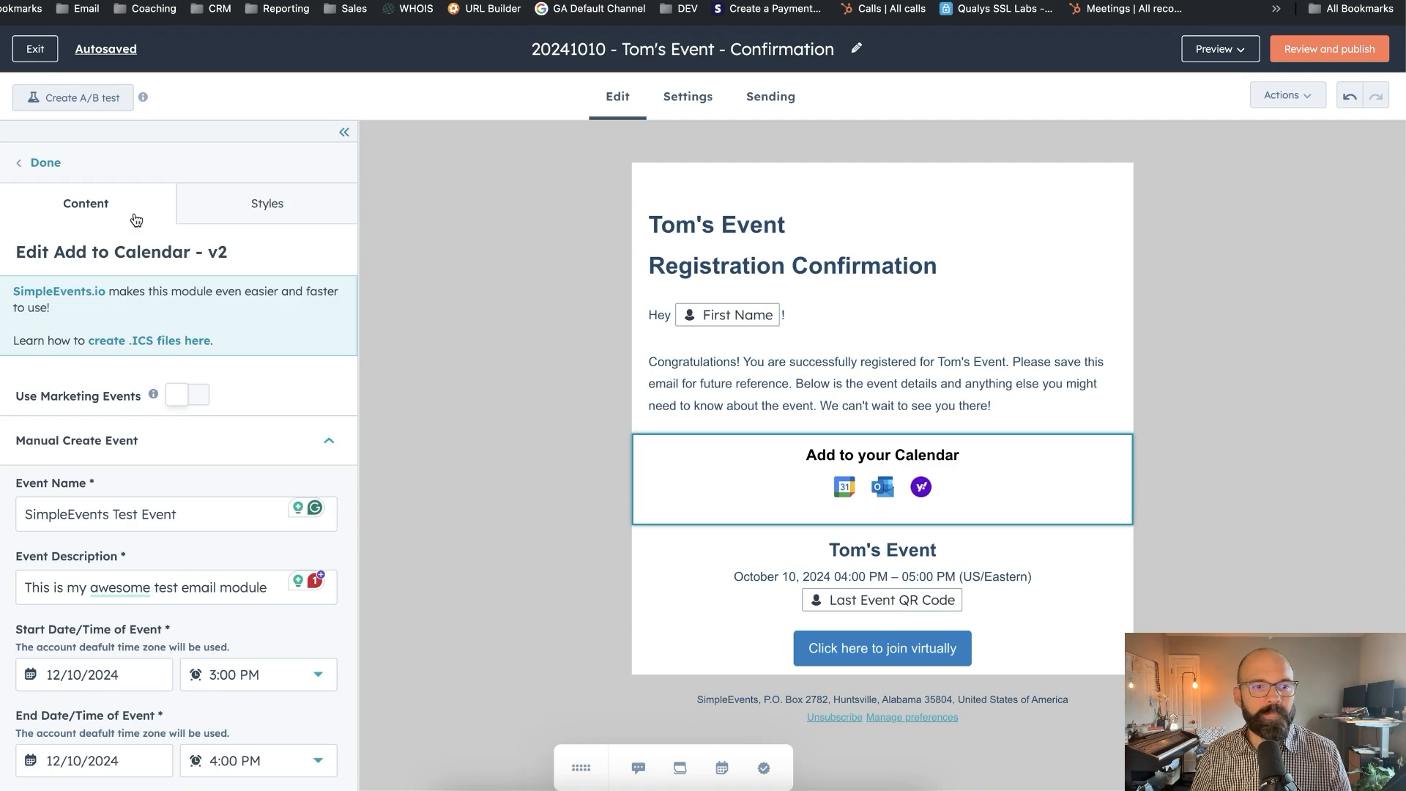
scroll(136, 219, down, 7)
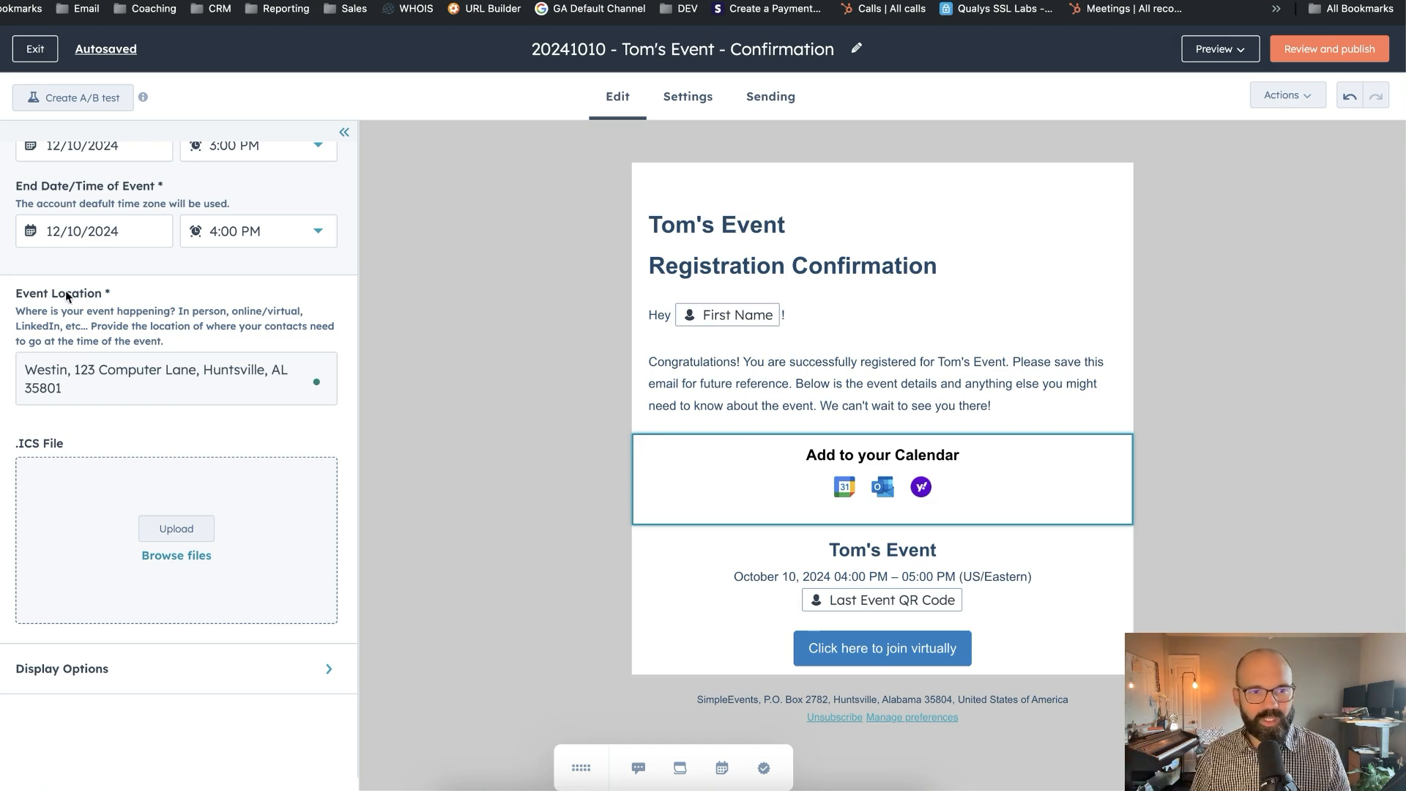
scroll(222, 444, up, 7)
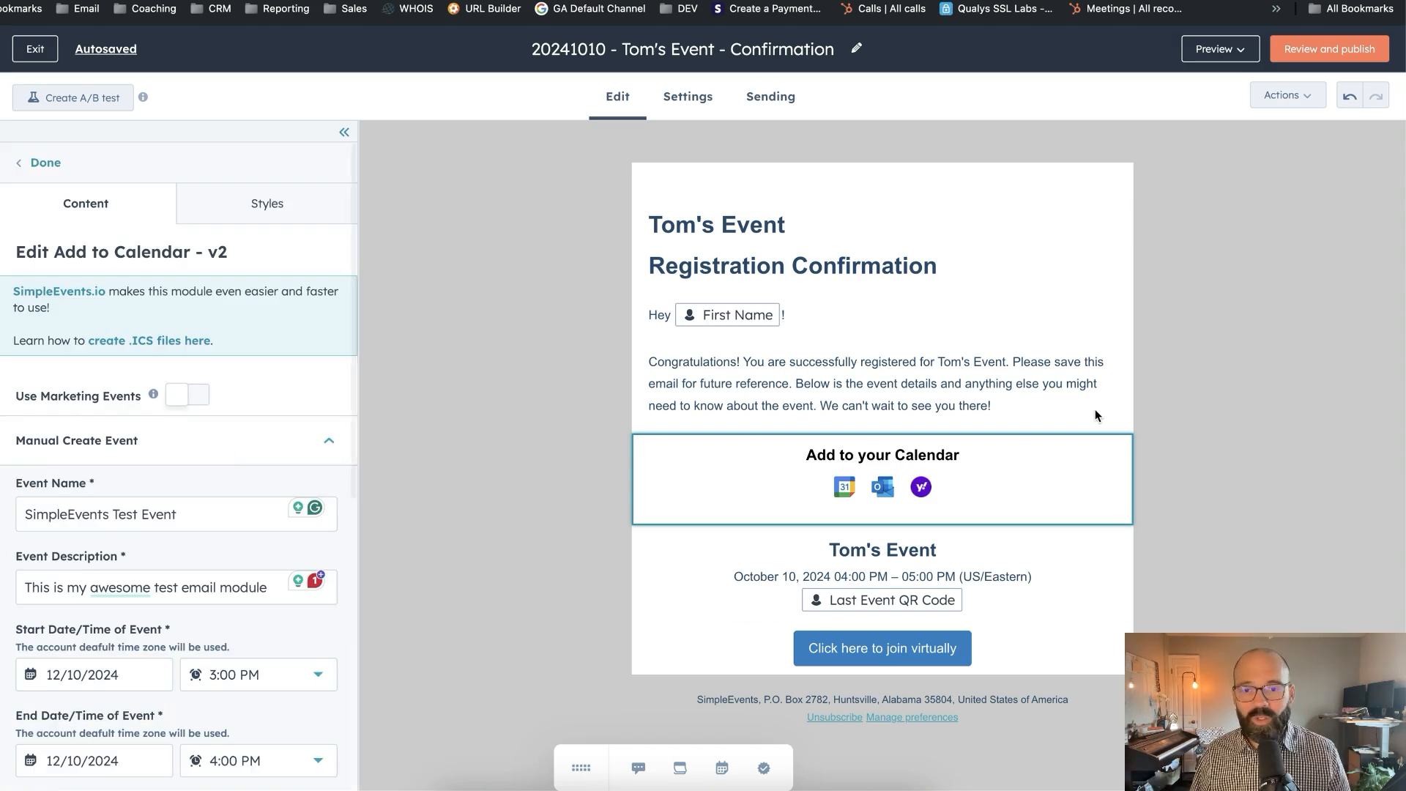